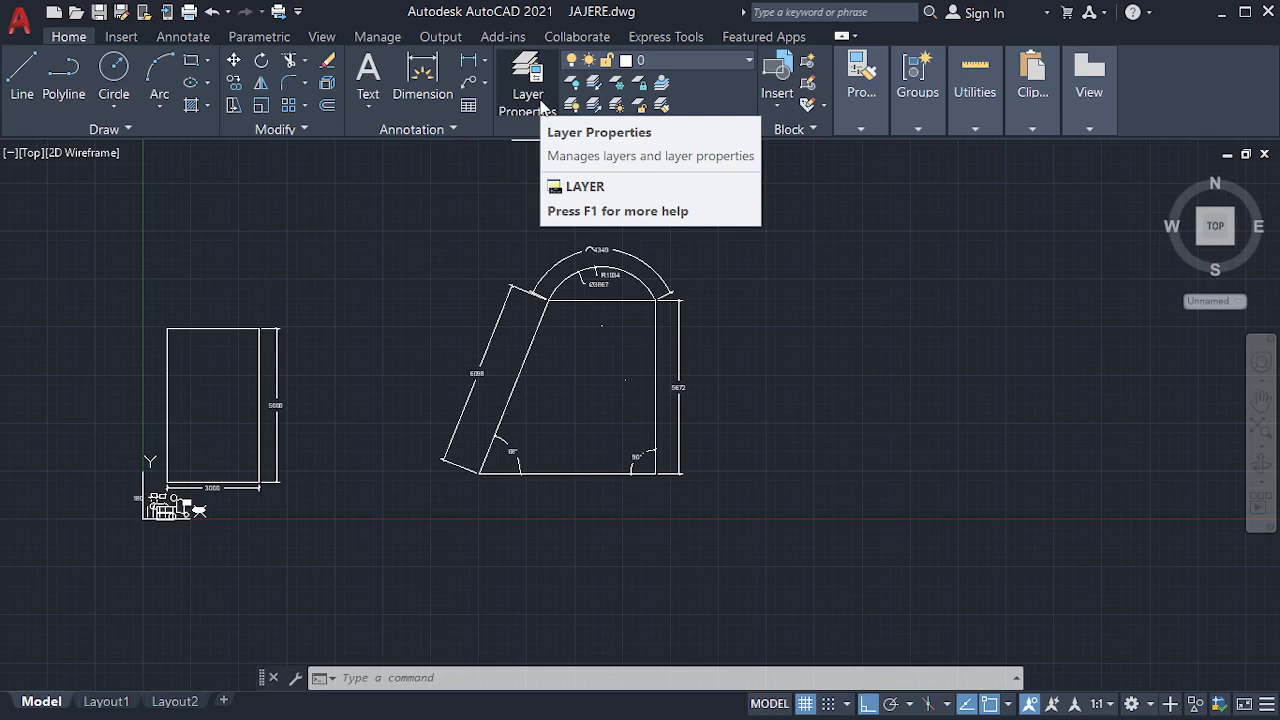
Open the layer properties manager and create a new layer named WALL
left_click(540, 102)
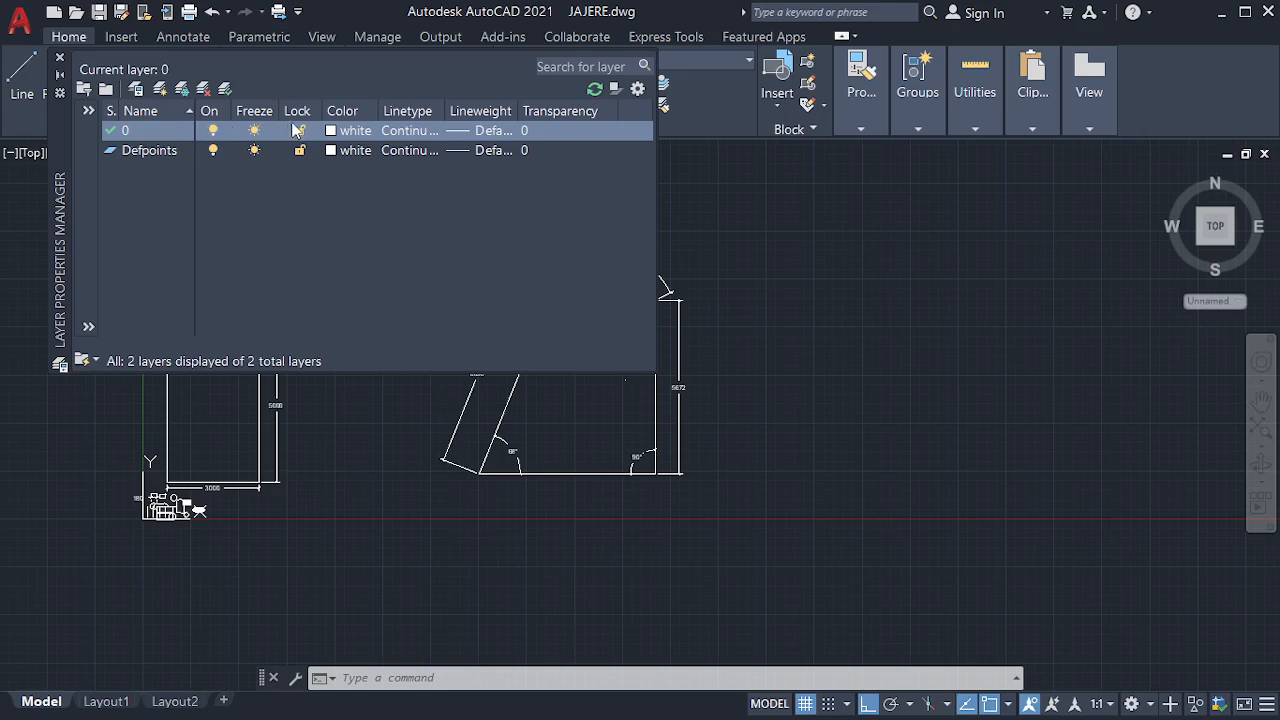
right_click(359, 109)
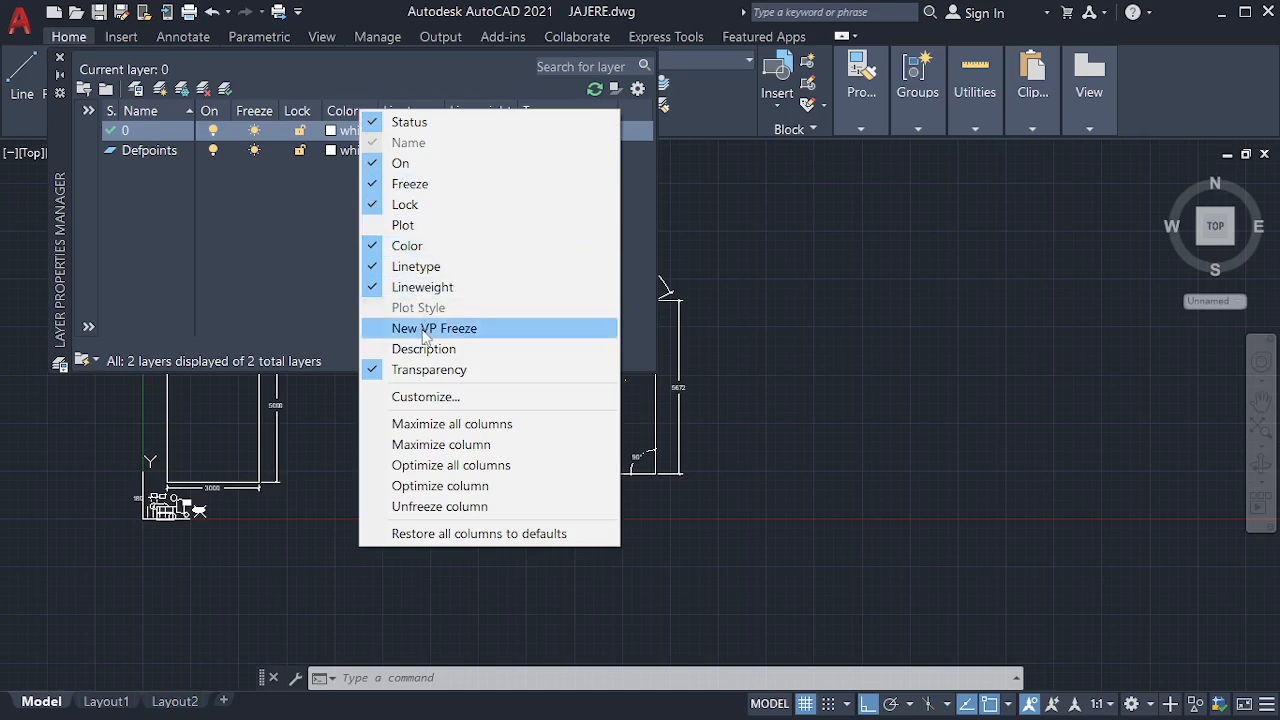
left_click(313, 273)
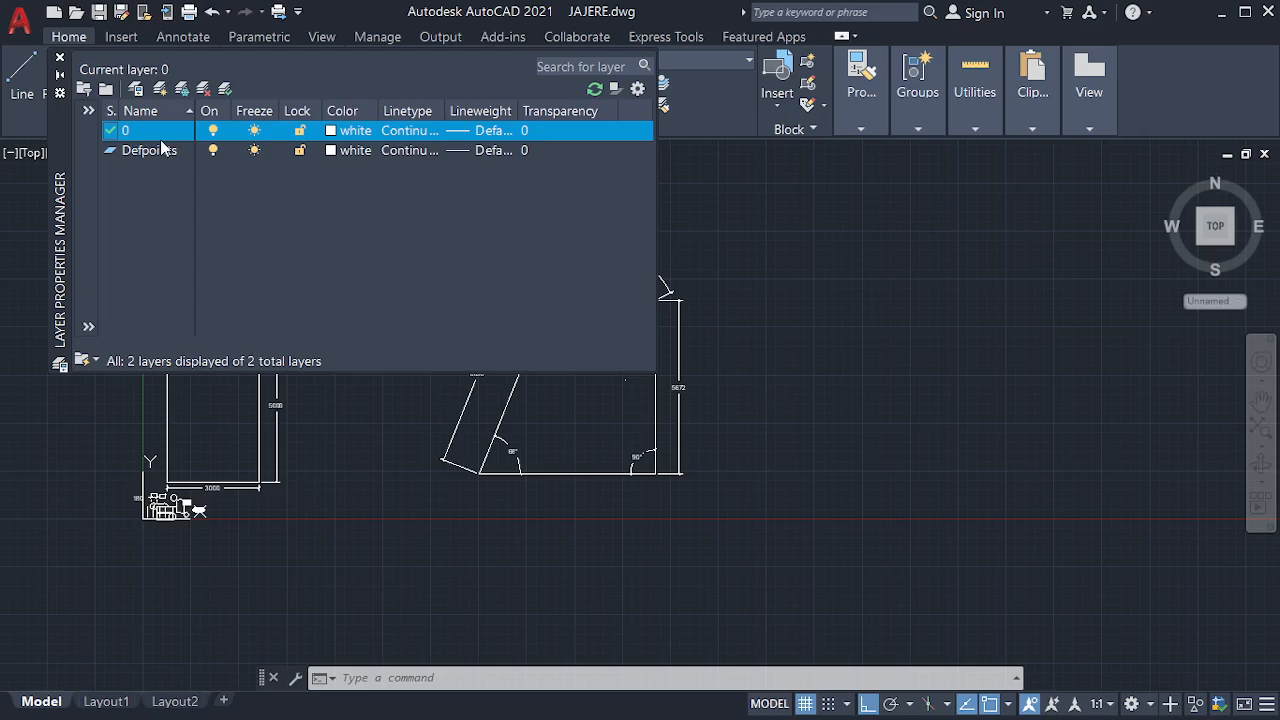
left_click(152, 152)
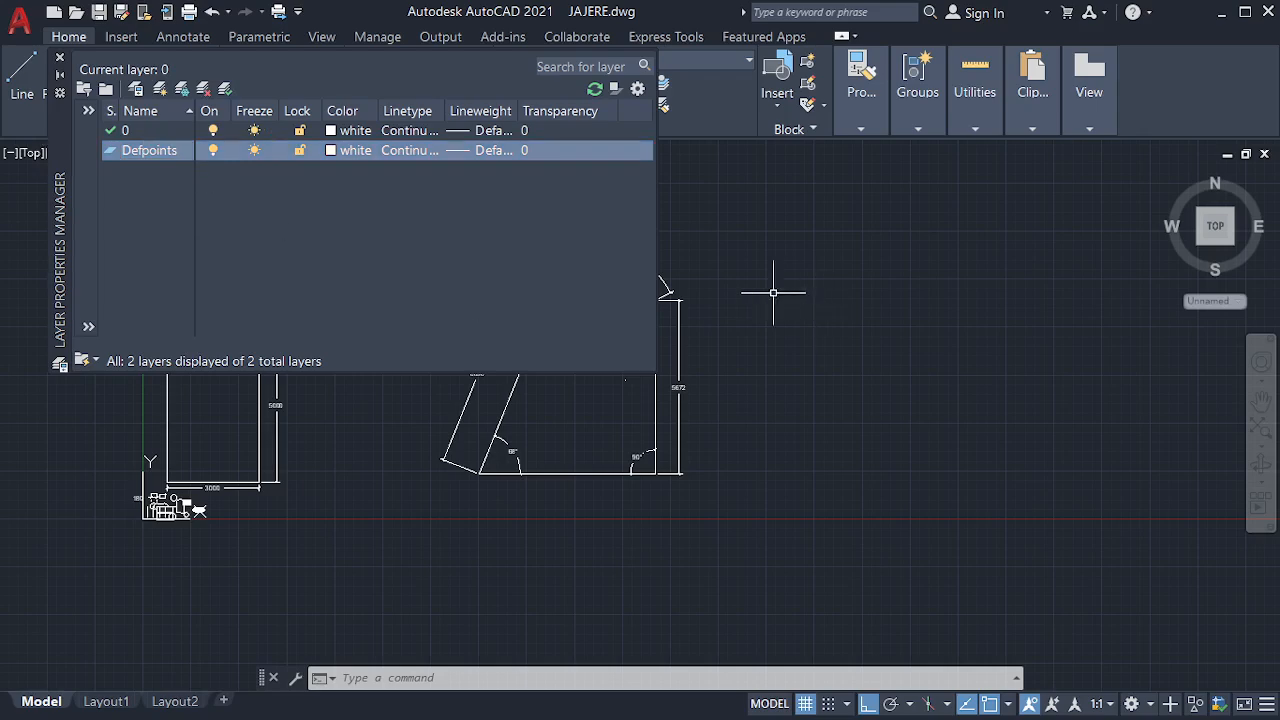
right_click(161, 168)
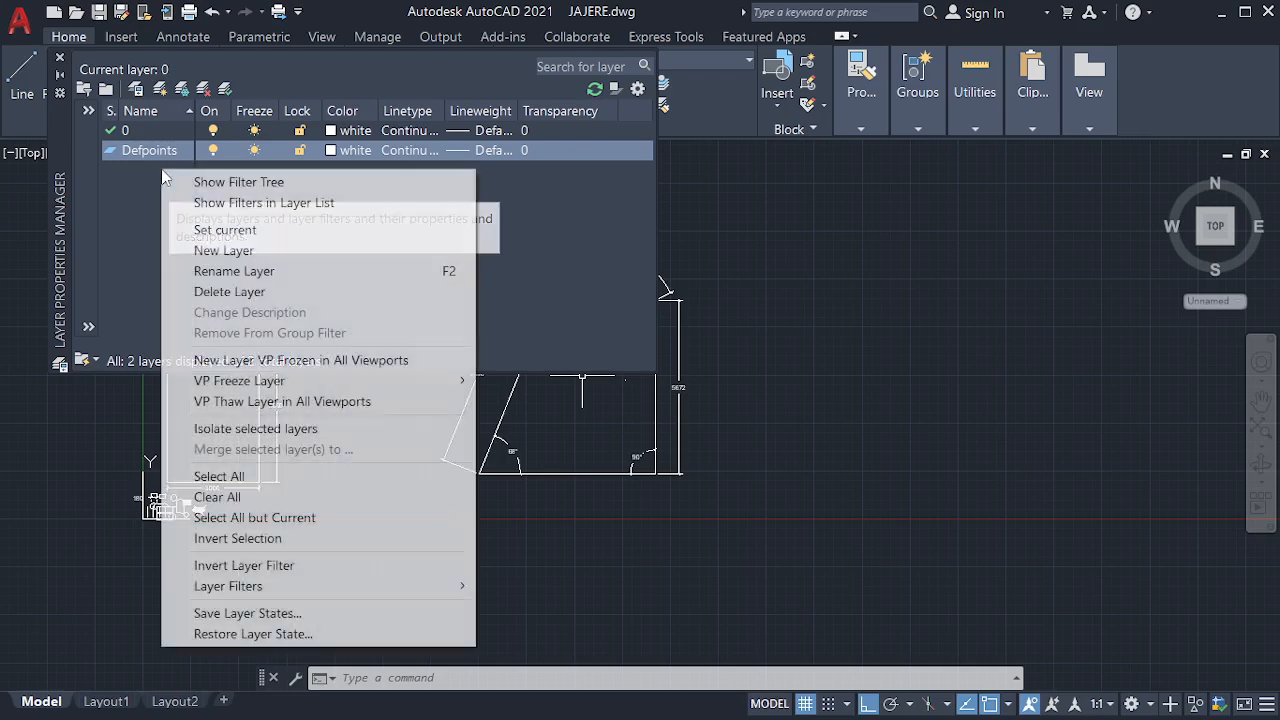
left_click(262, 251)
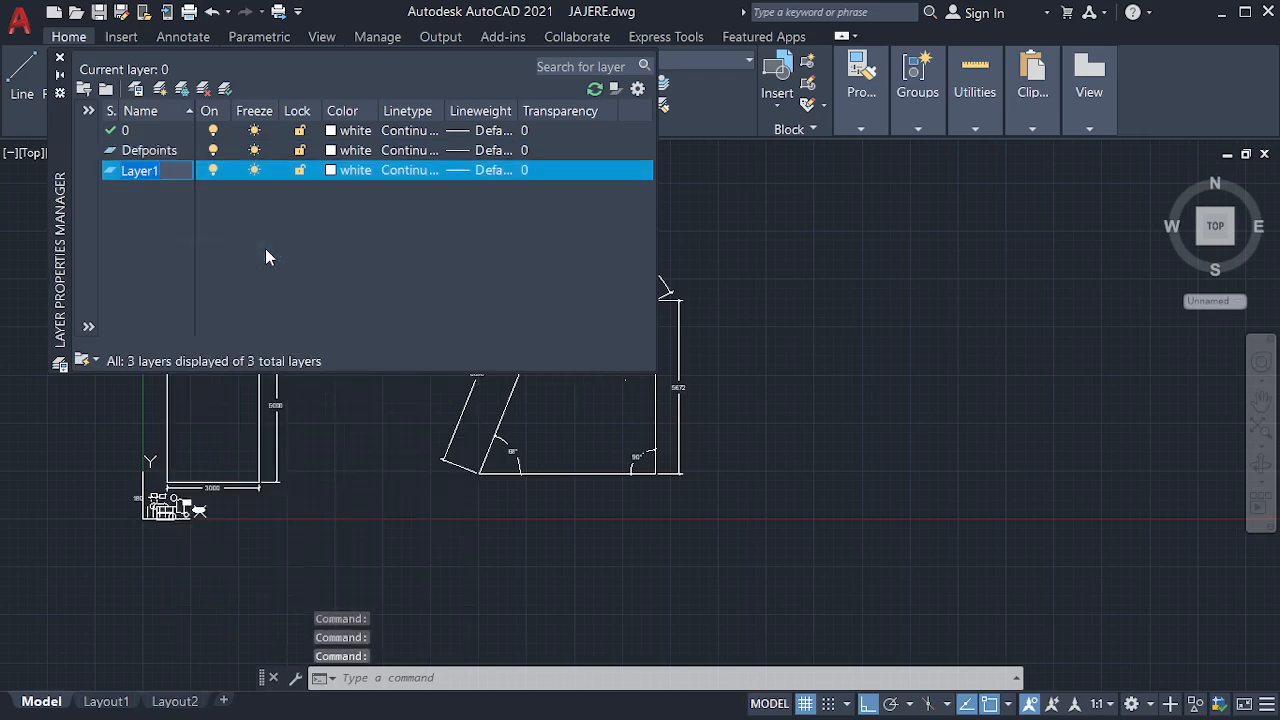
key("BackSpace")
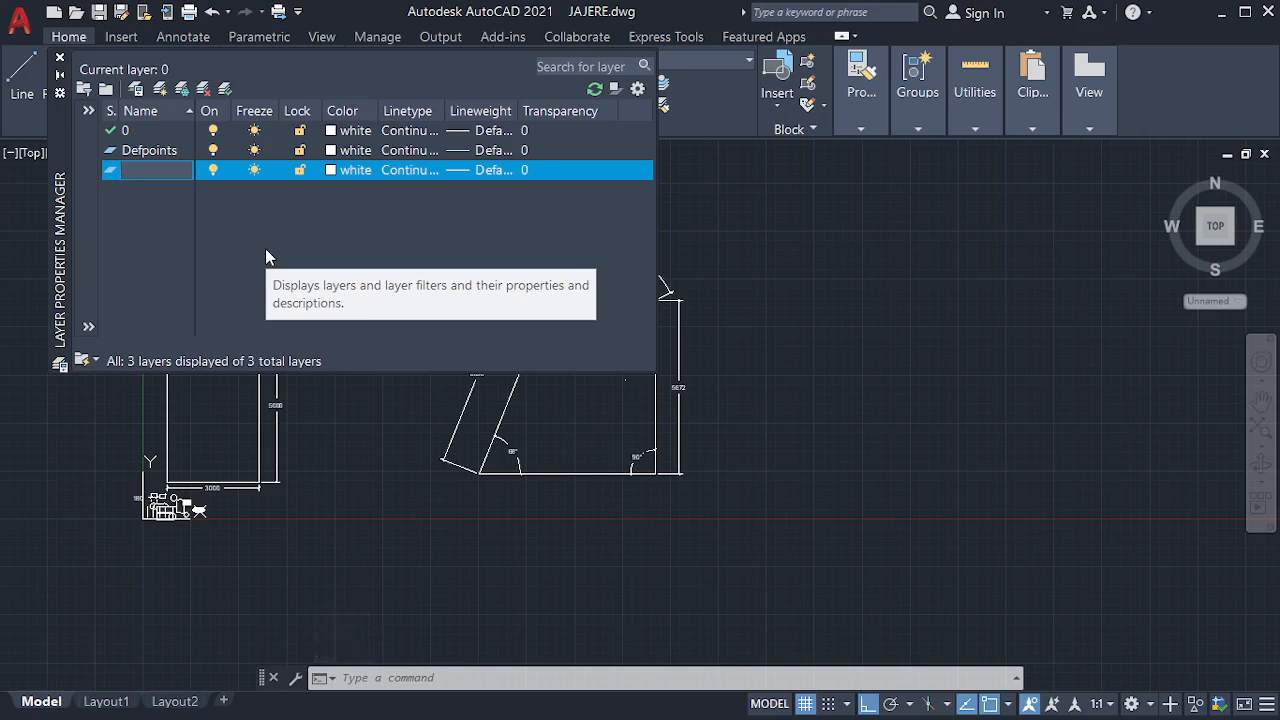
type("WALLS")
key("BackSpace")
key("Return")
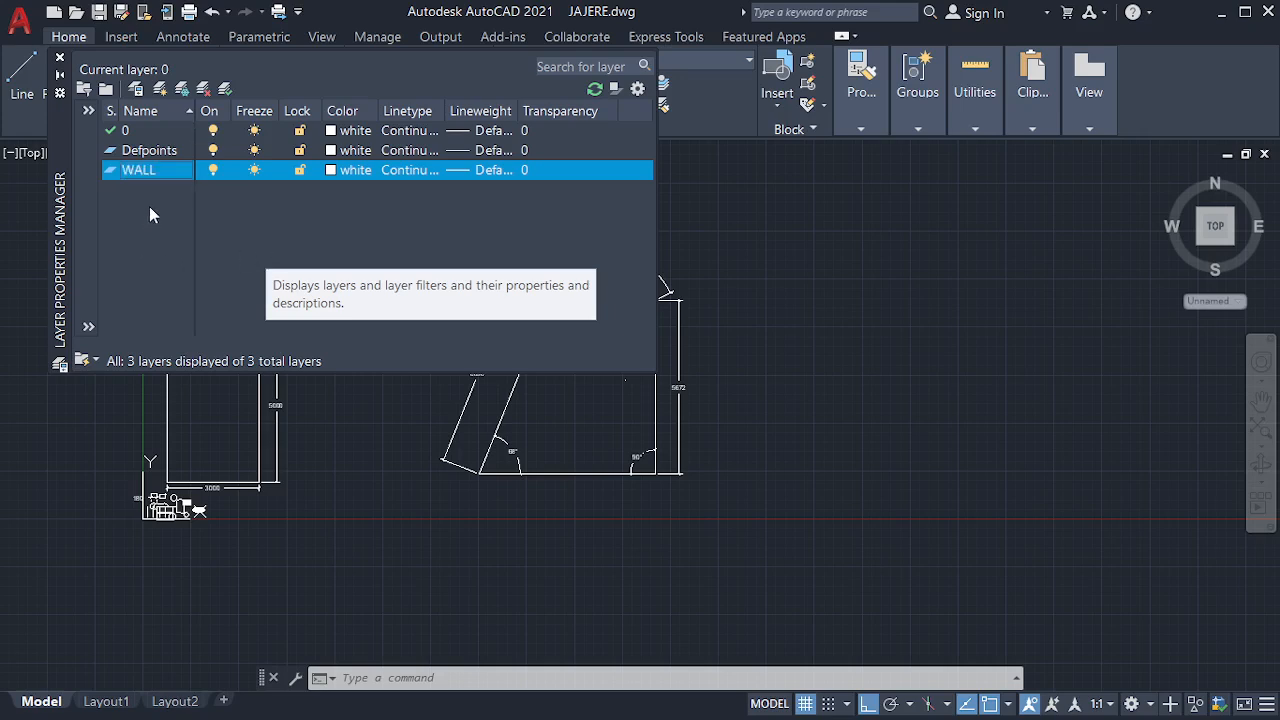
Make the WALL layer current and undock the layer properties manager so it floats over the drawing
double_click(103, 170)
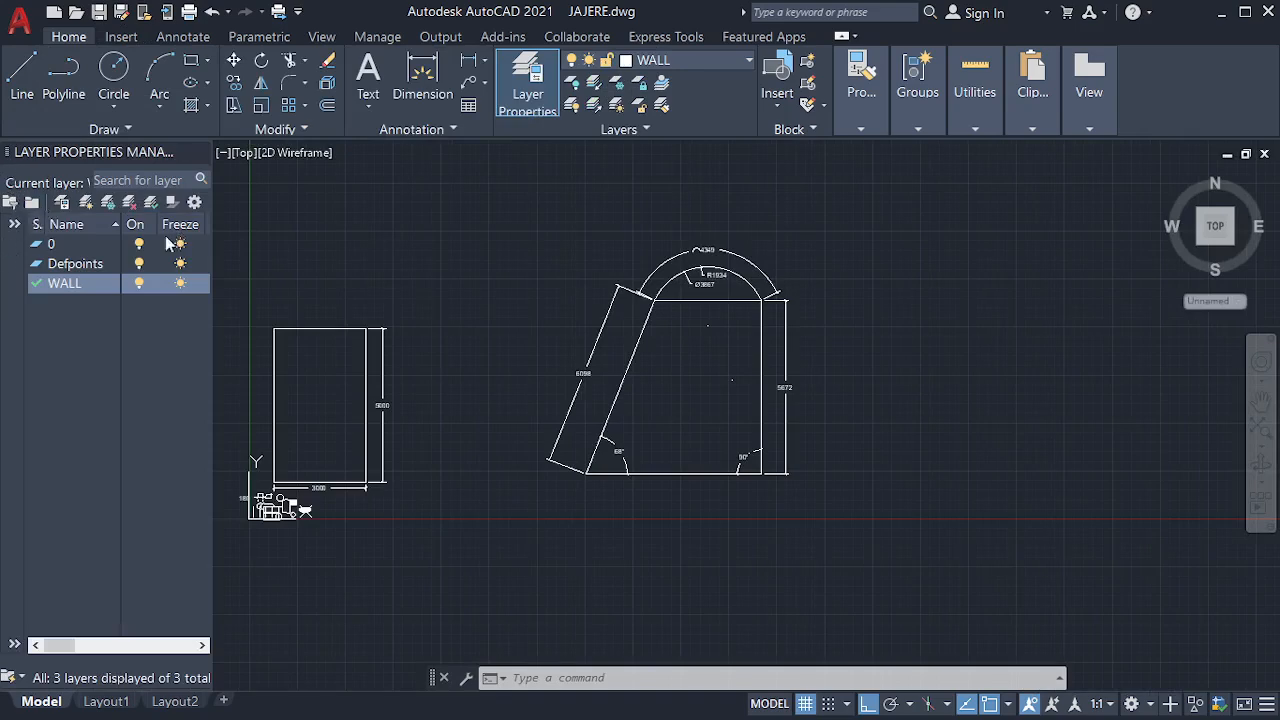
left_click(34, 163)
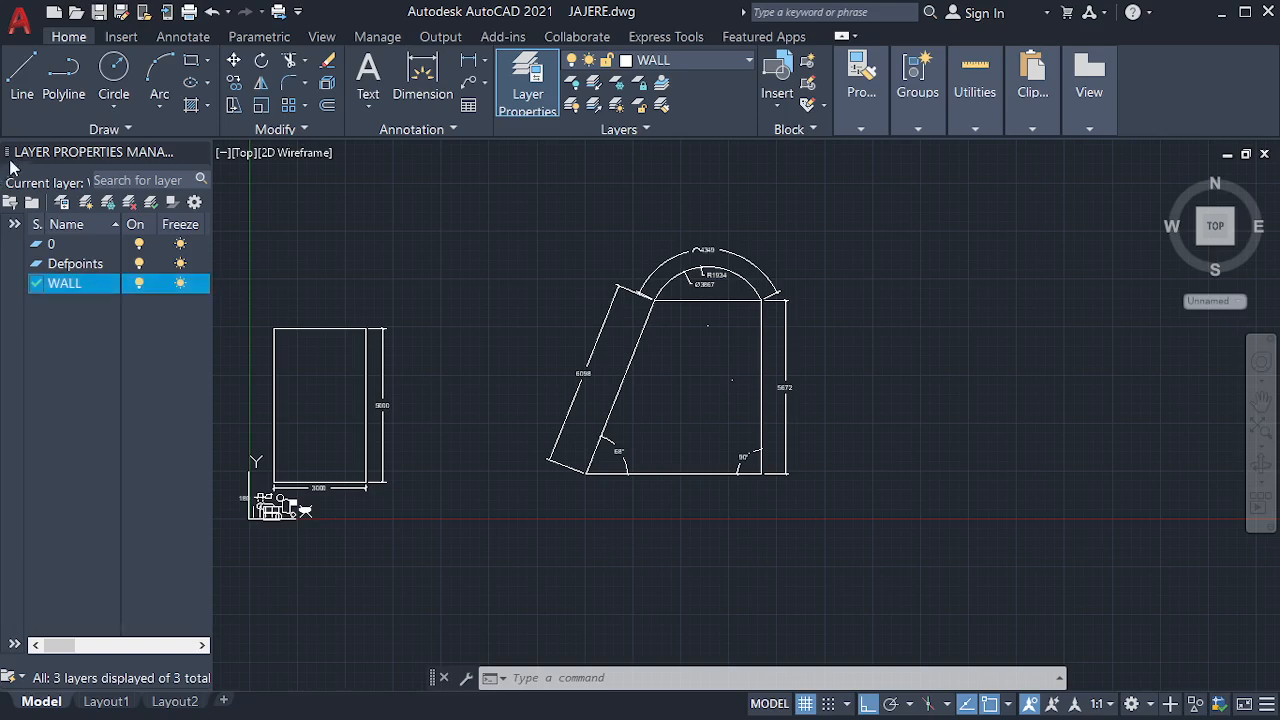
mouse_move(27, 152)
left_mouse_down()
mouse_move(89, 150)
mouse_move(303, 257)
mouse_move(322, 221)
left_mouse_up()
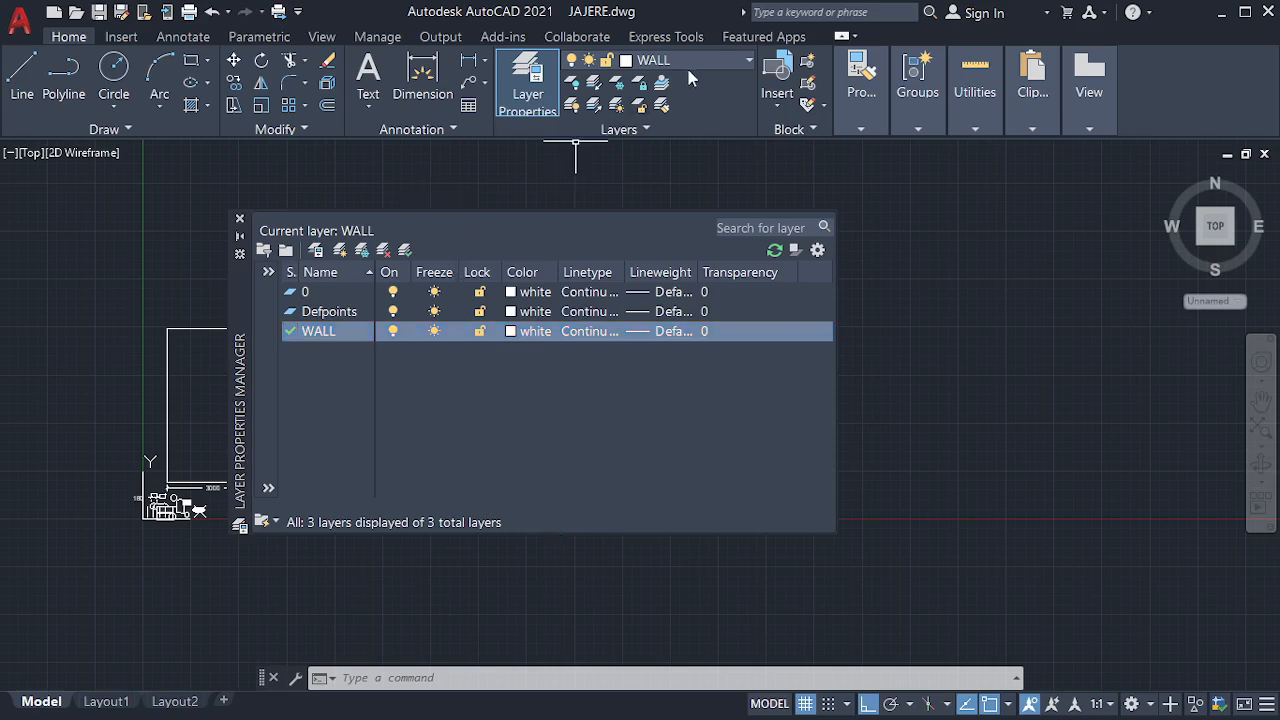
Switch the current layer to Defpoints and to 0, ending back on WALL
double_click(291, 312)
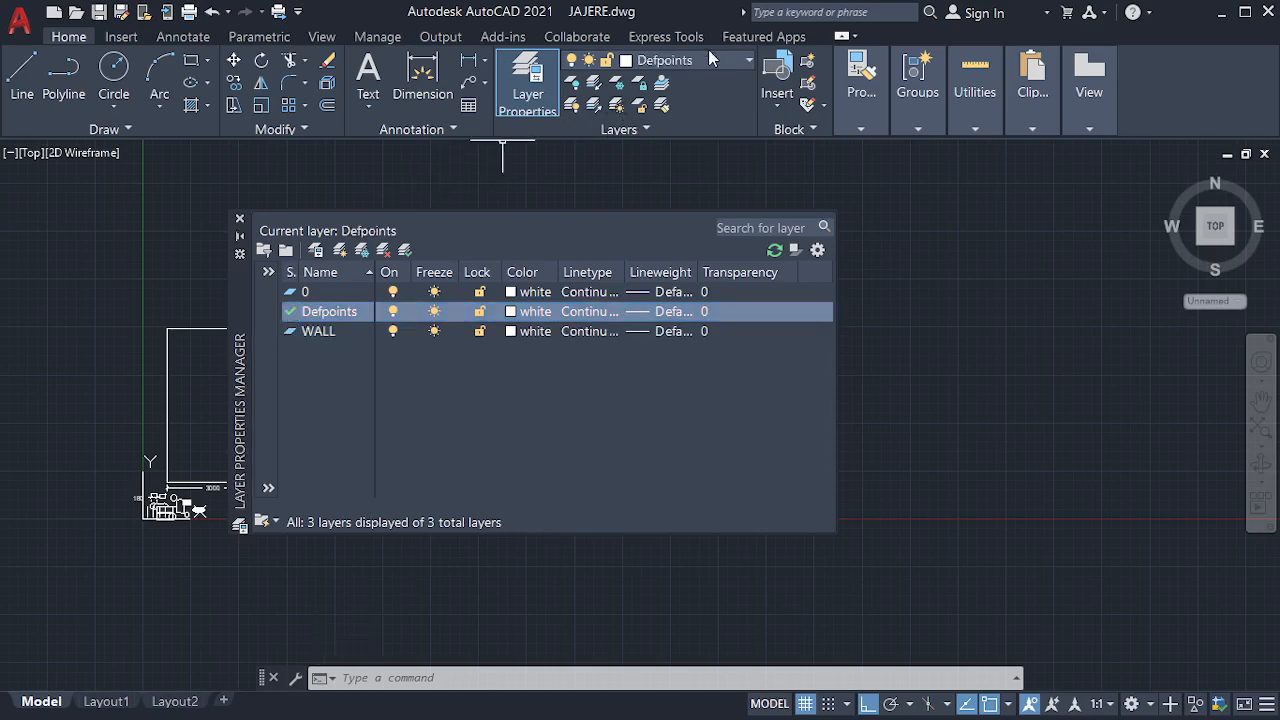
double_click(290, 292)
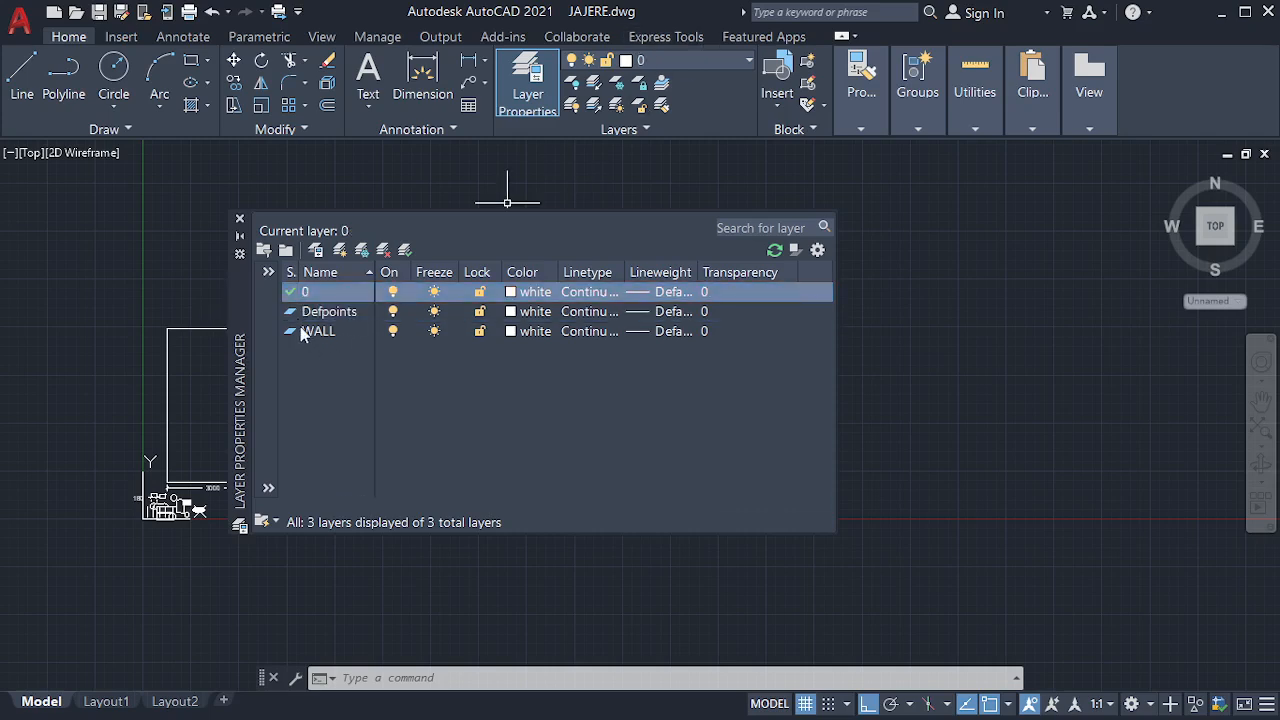
double_click(293, 334)
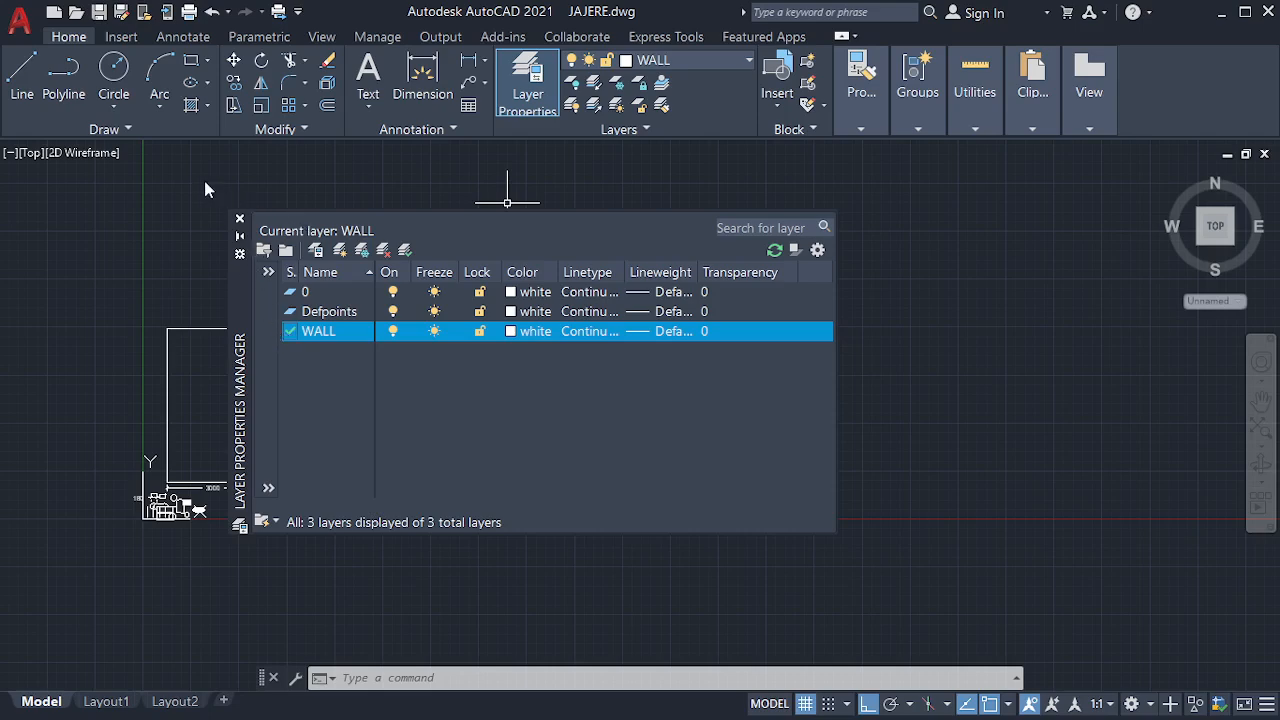
Move the layer manager off the drawing and toggle layer 0's visibility off and back on twice
left_click_drag(226, 291, 68, 224)
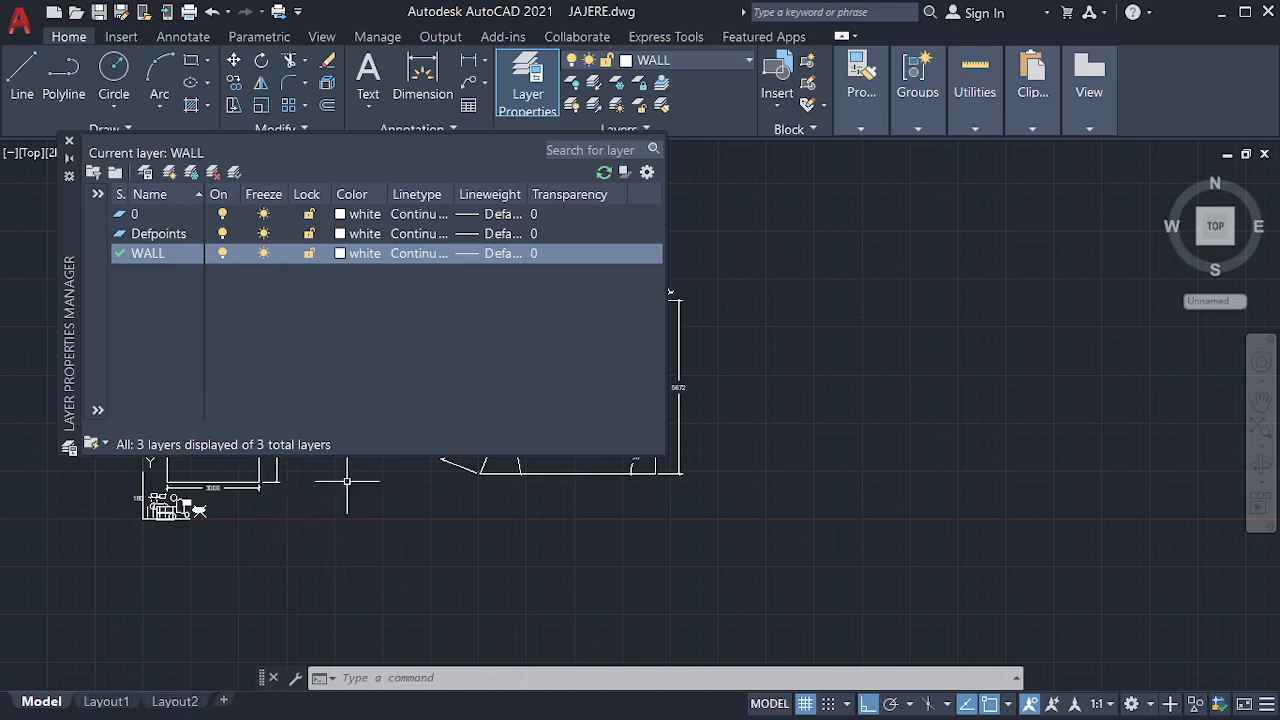
left_click(221, 214)
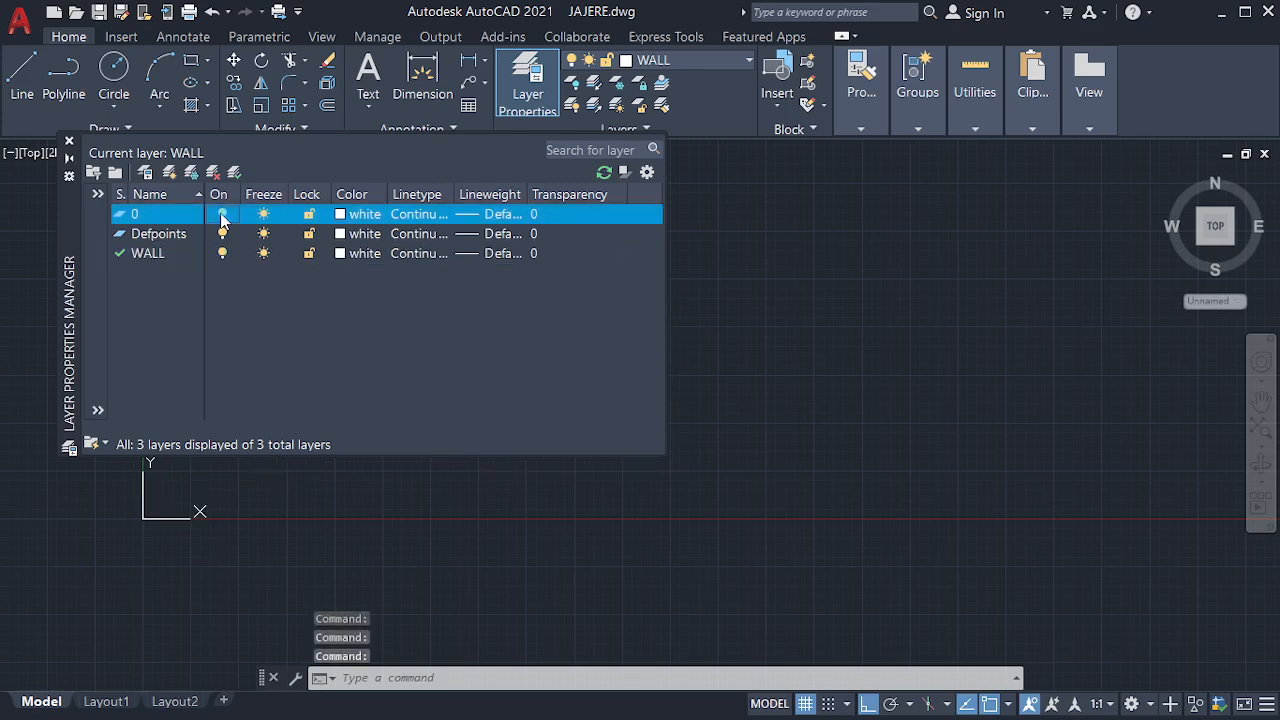
left_click(222, 215)
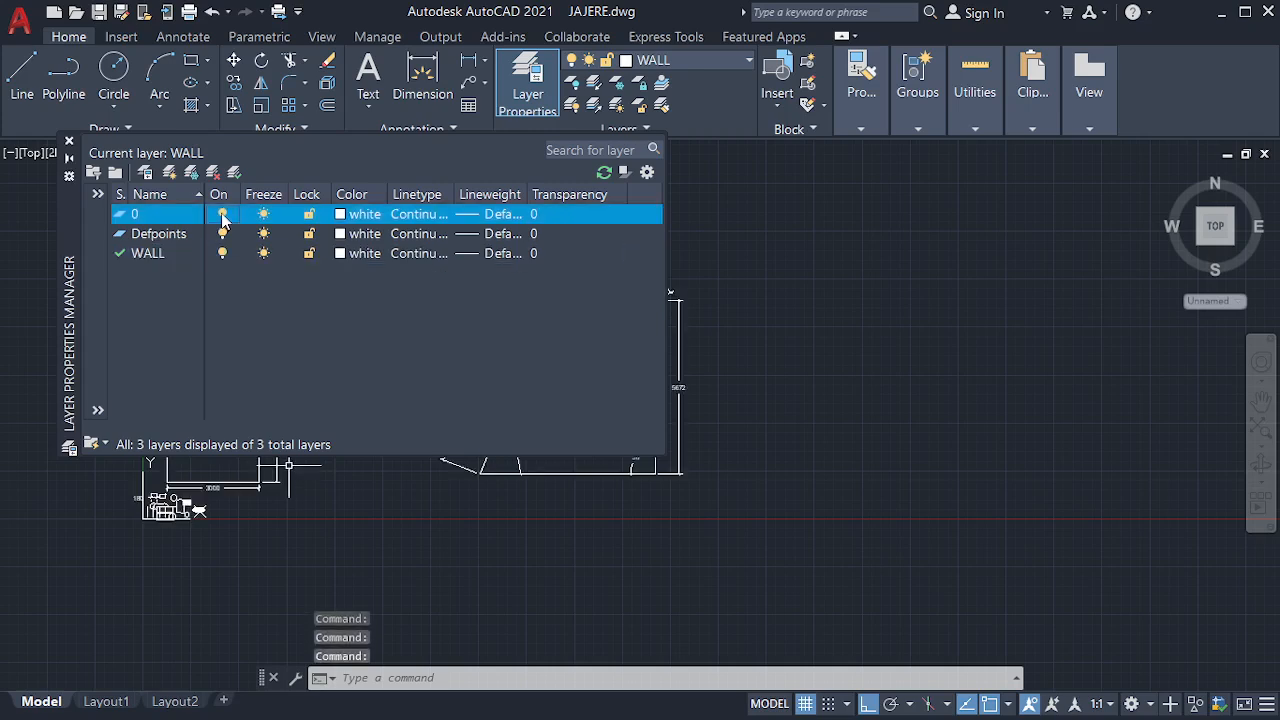
left_click(222, 215)
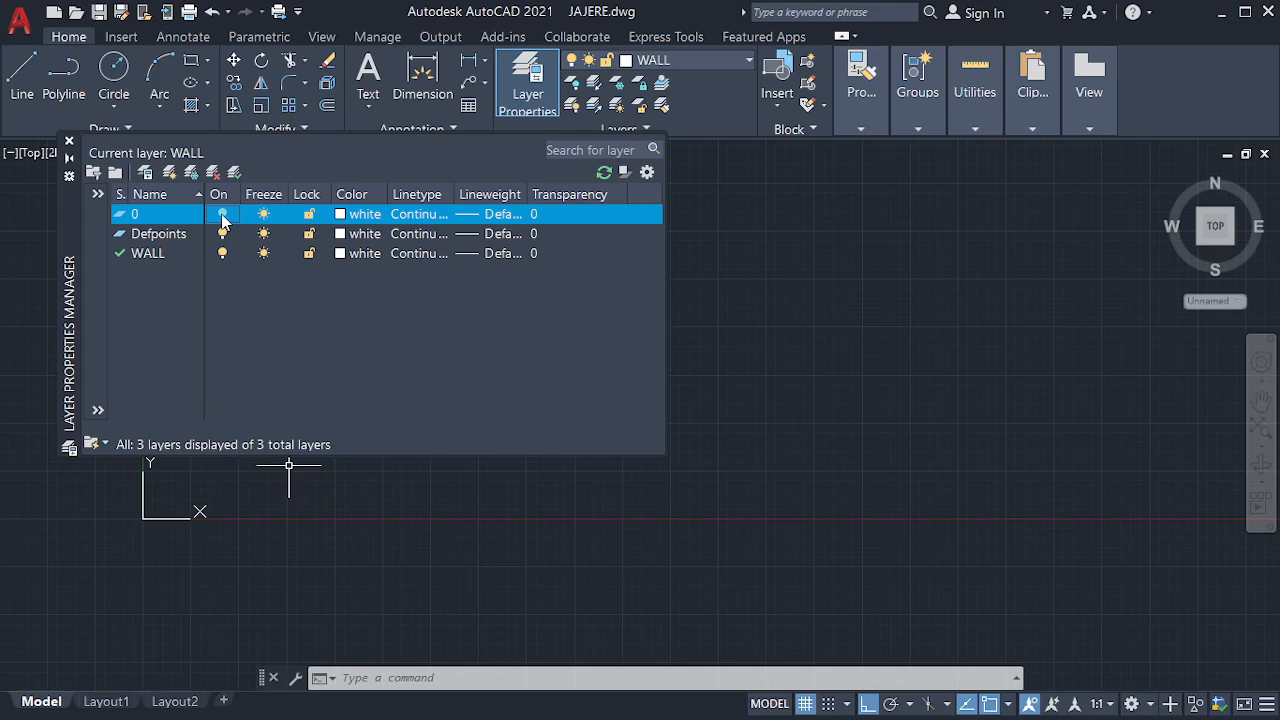
left_click(222, 216)
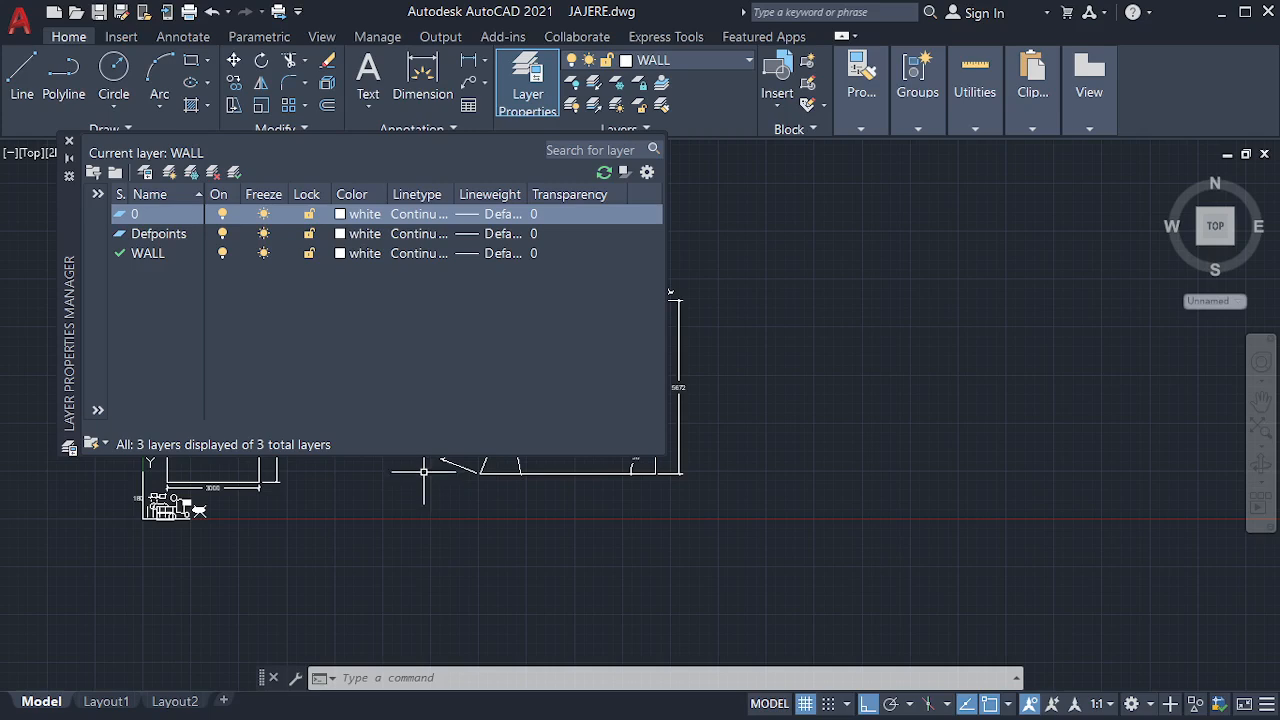
Freeze and thaw layer 0 twice
left_click(264, 215)
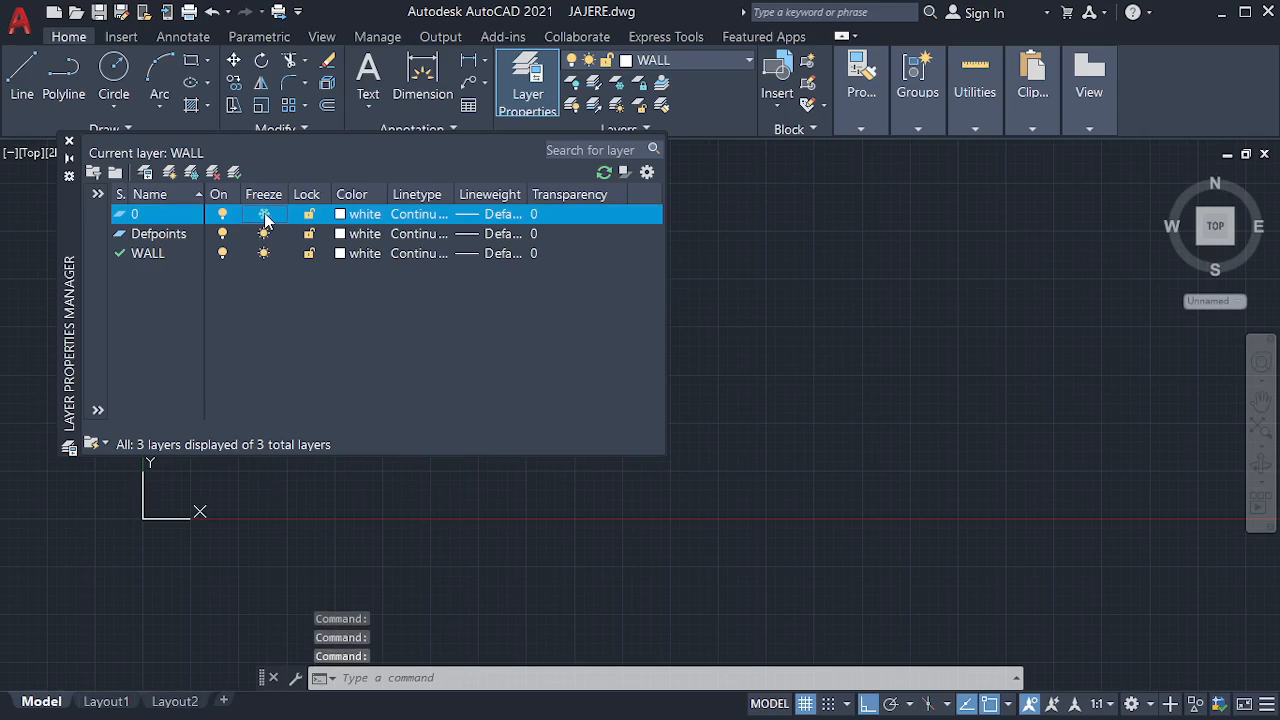
left_click(264, 215)
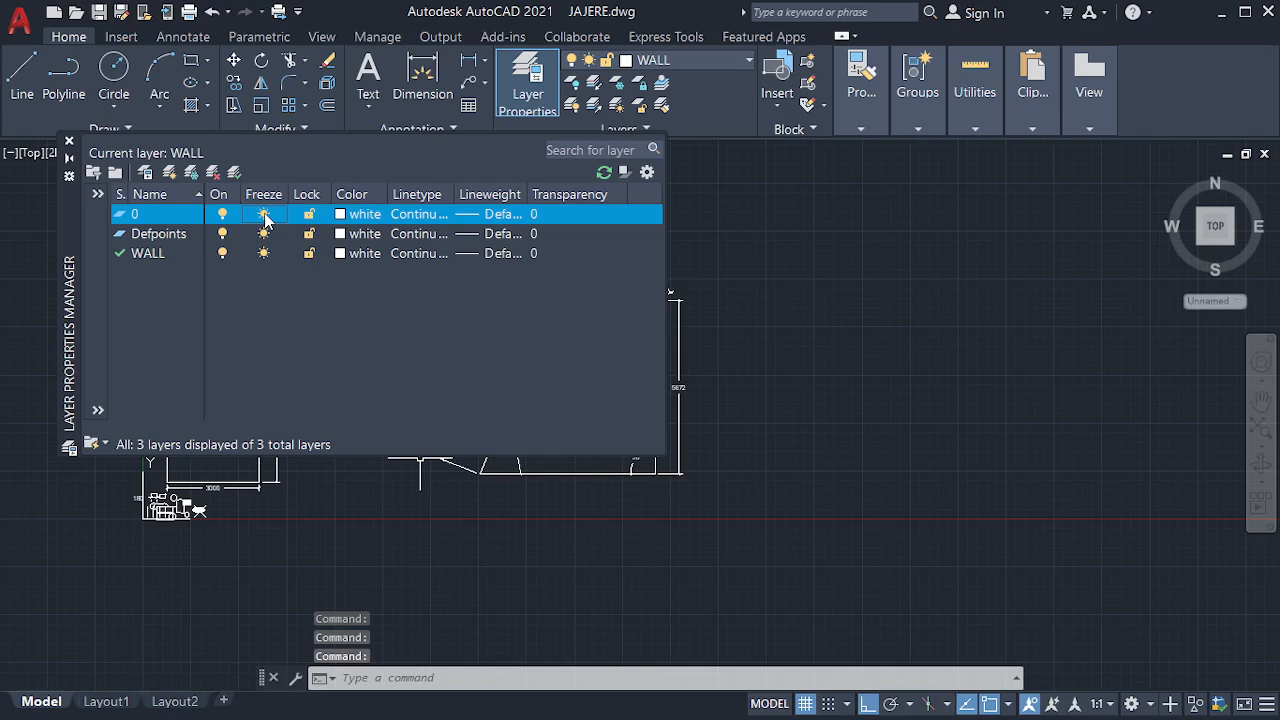
left_click(264, 214)
left_click(264, 214)
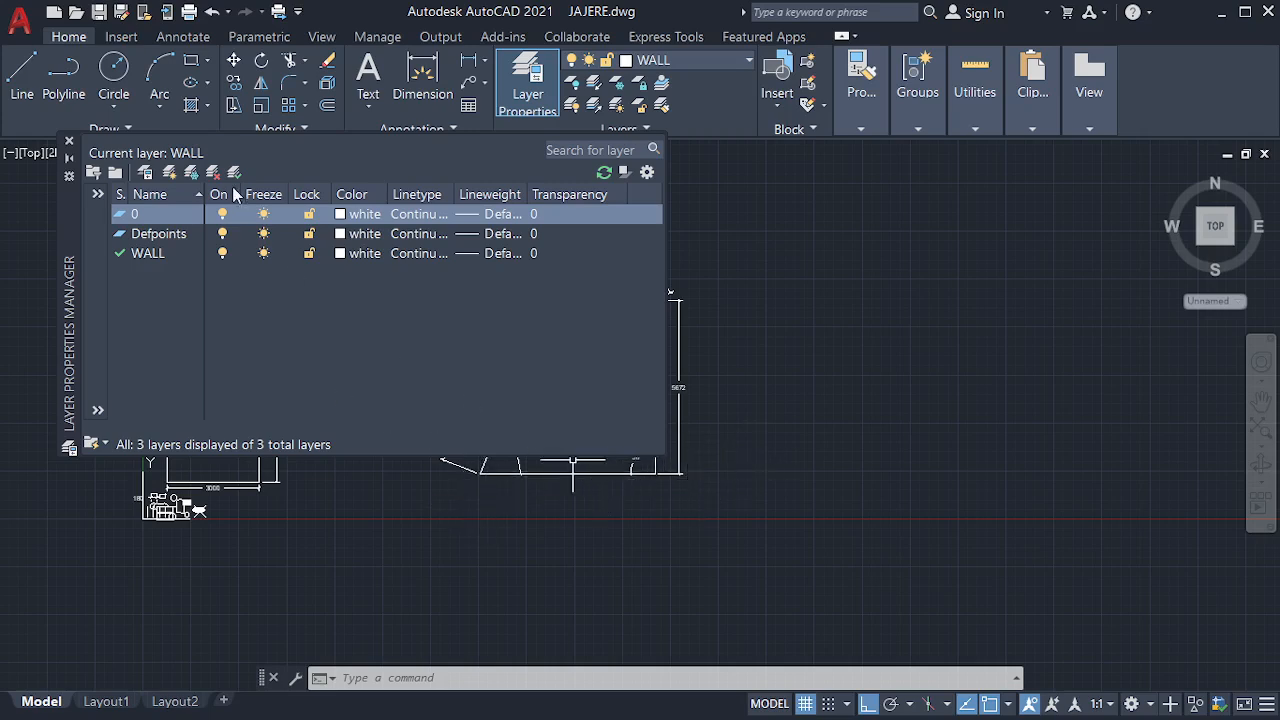
Lock layer 0 to try erasing the dimensioned shape with the arched top, and unlock the layer again
left_click(310, 214)
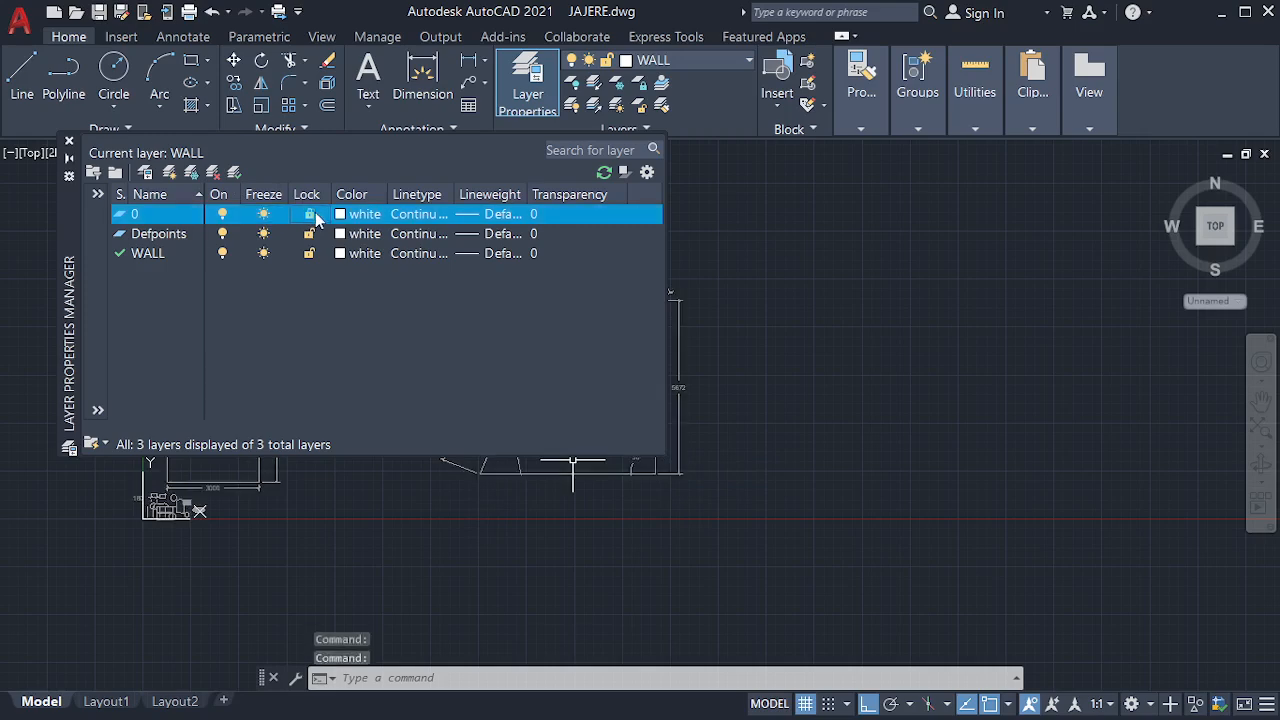
scroll(887, 568, "down", 2)
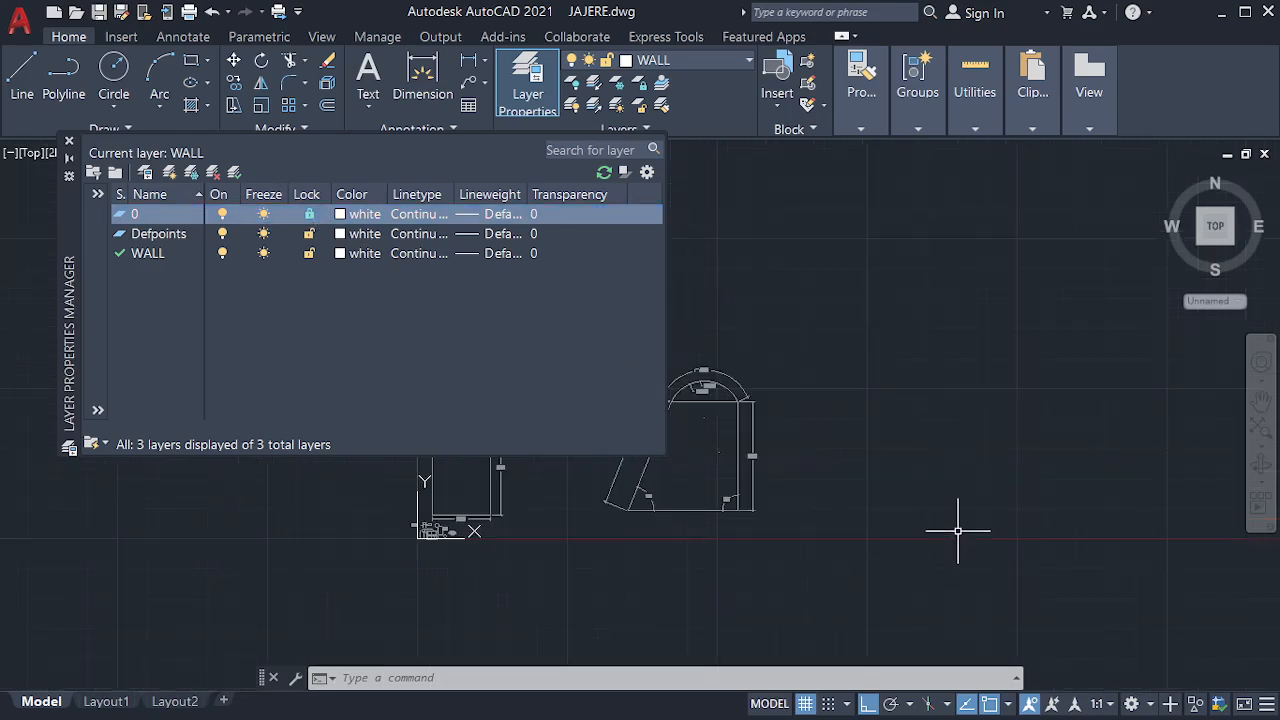
scroll(958, 531, "down", 2)
scroll(774, 520, "up", 6)
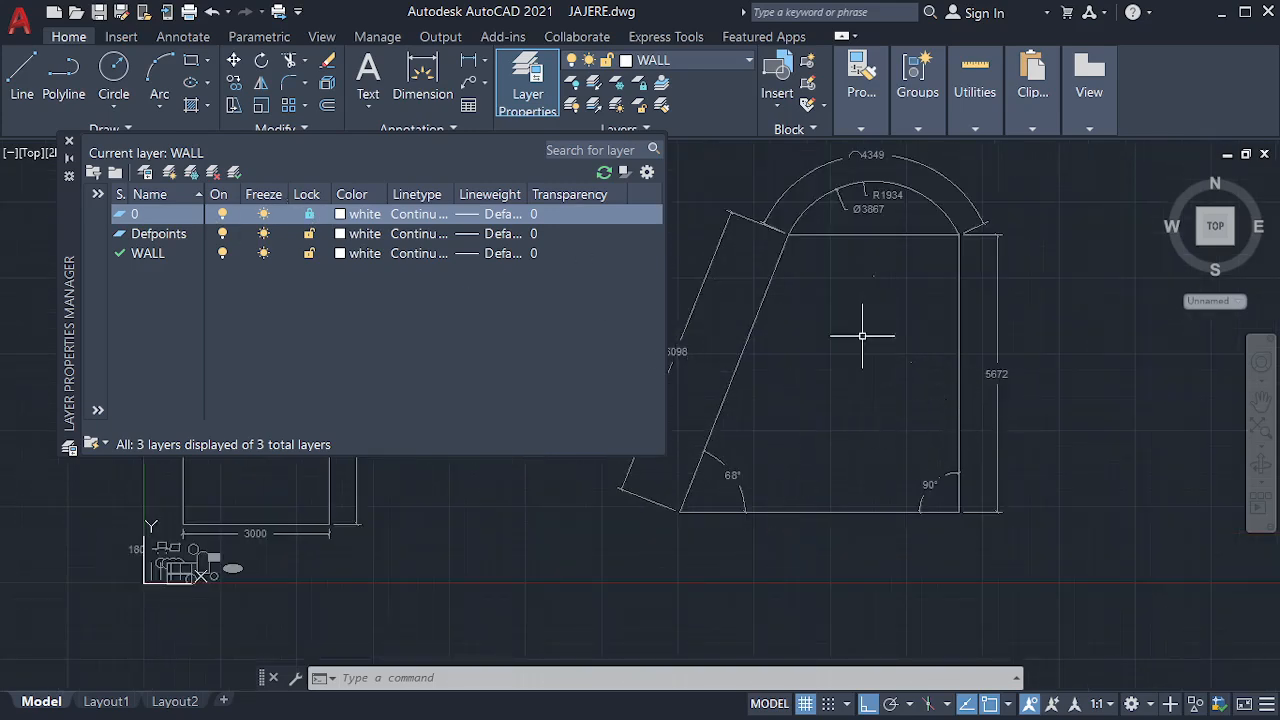
left_click(1047, 240)
left_click(851, 467)
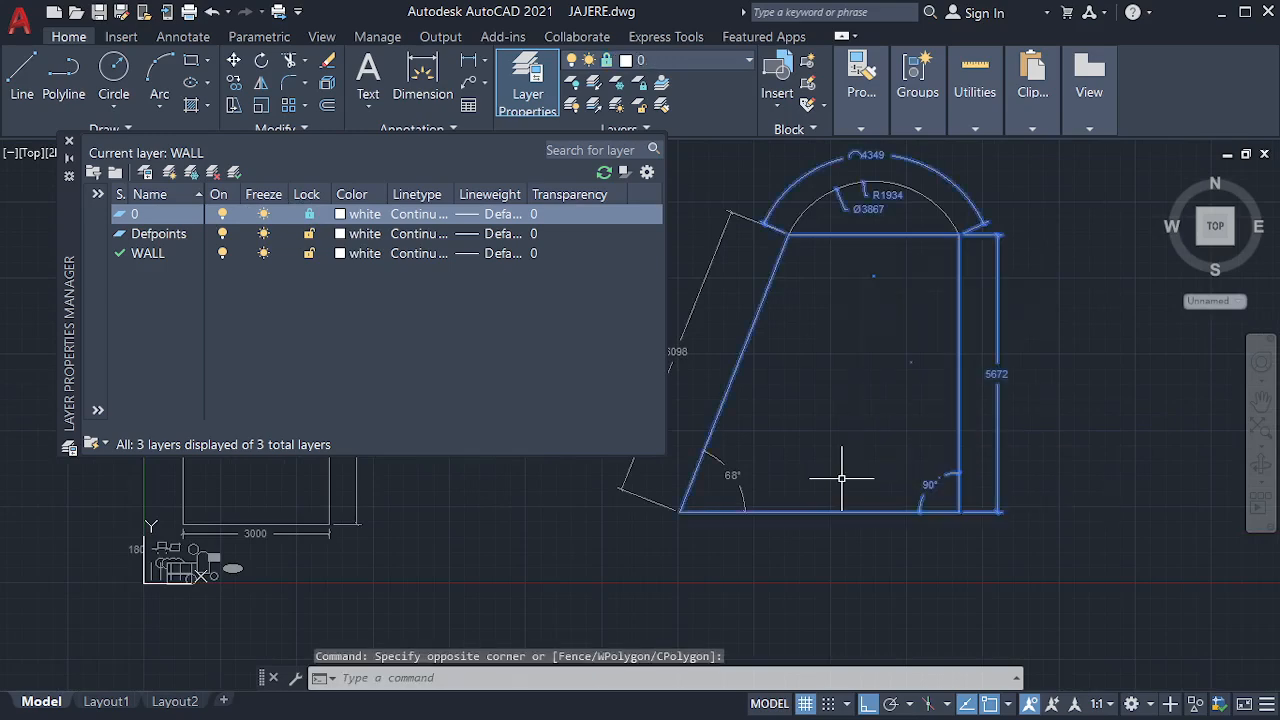
left_click(329, 62)
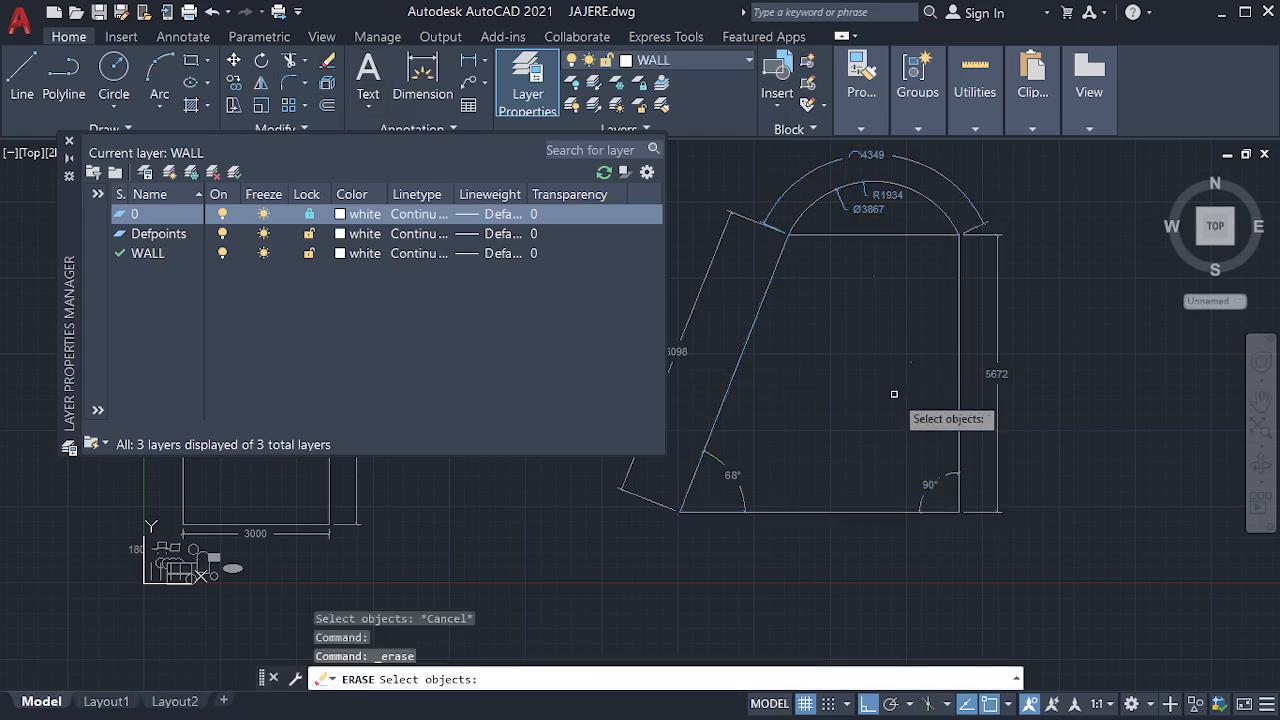
key("Escape")
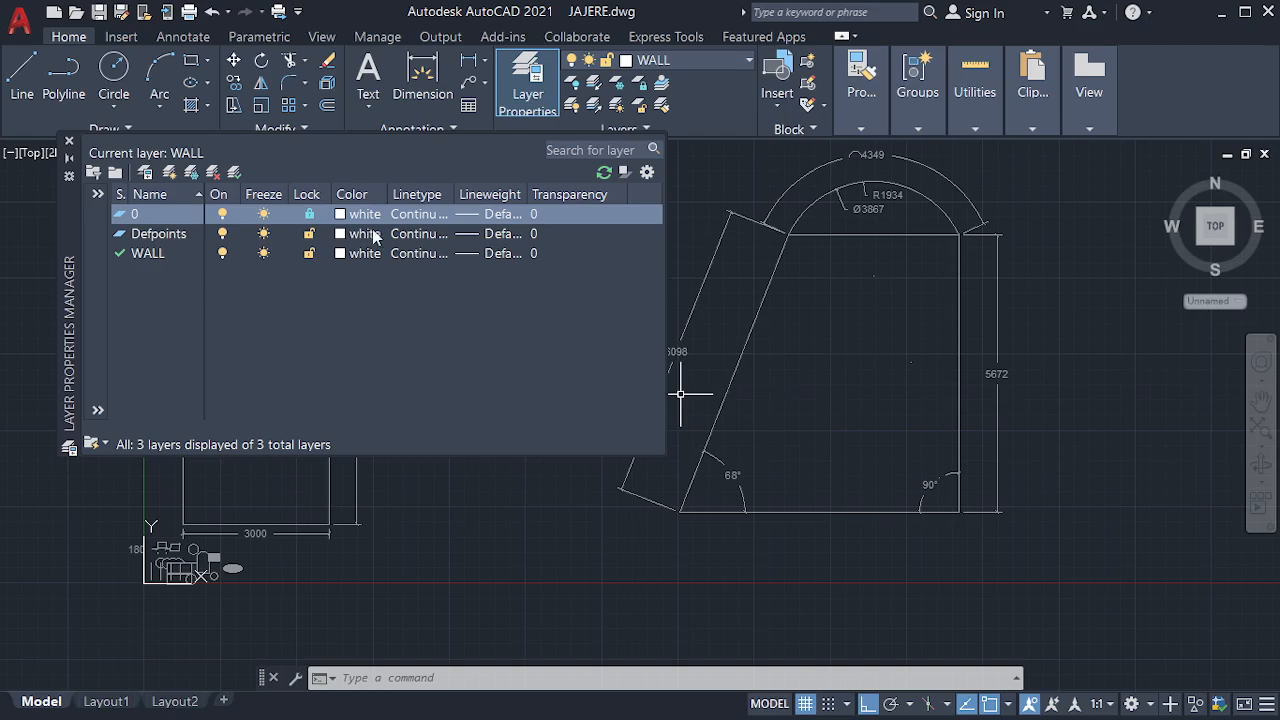
left_click(310, 214)
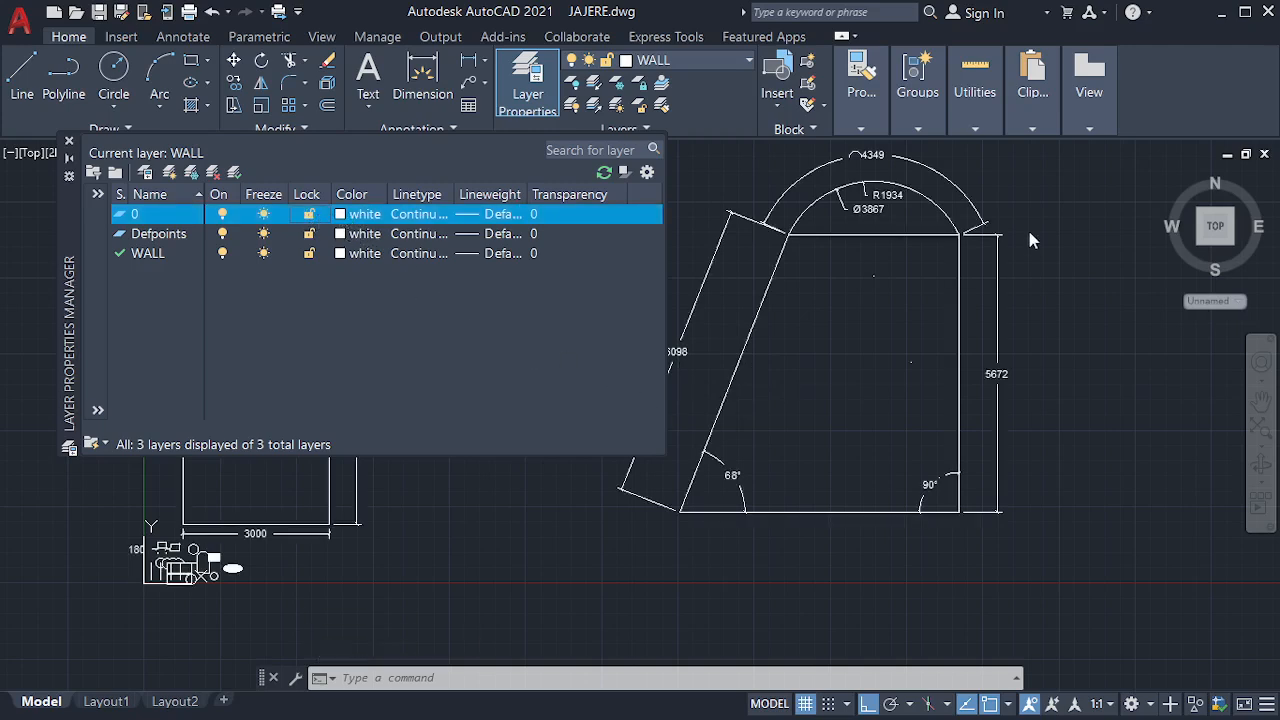
Set the color of layer 0 to red, index color 10
left_click(341, 214)
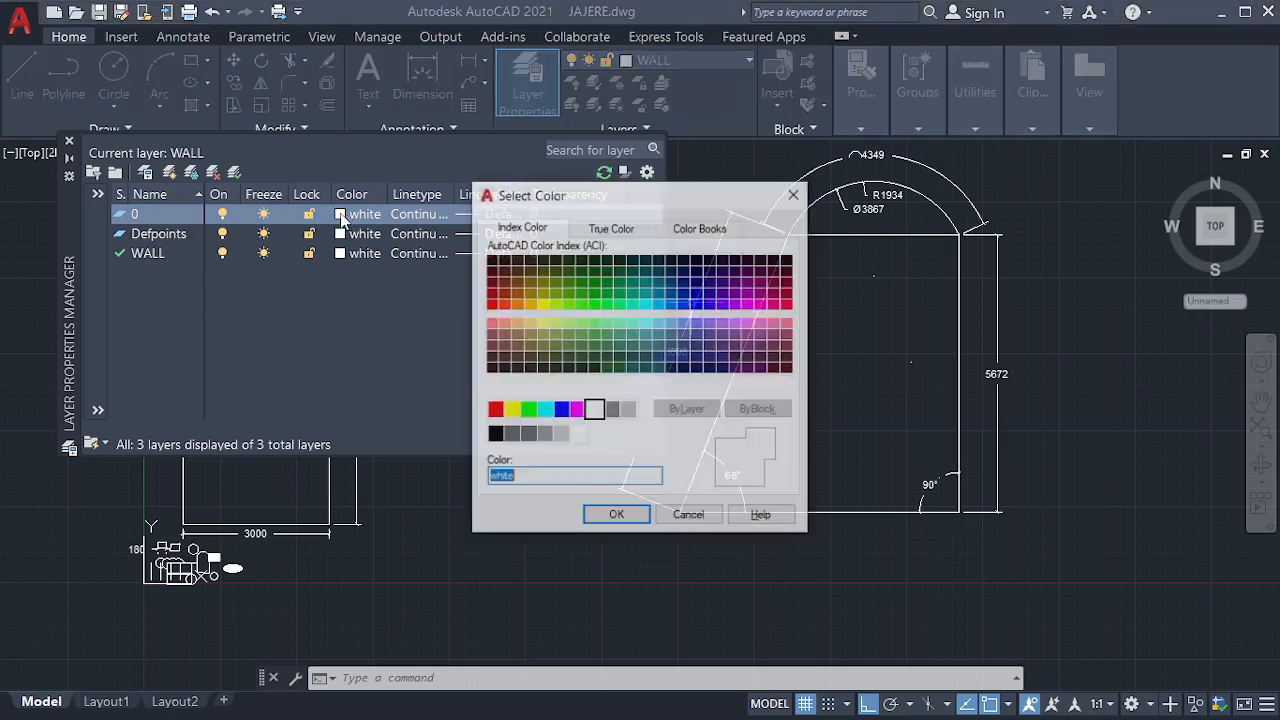
left_click(491, 304)
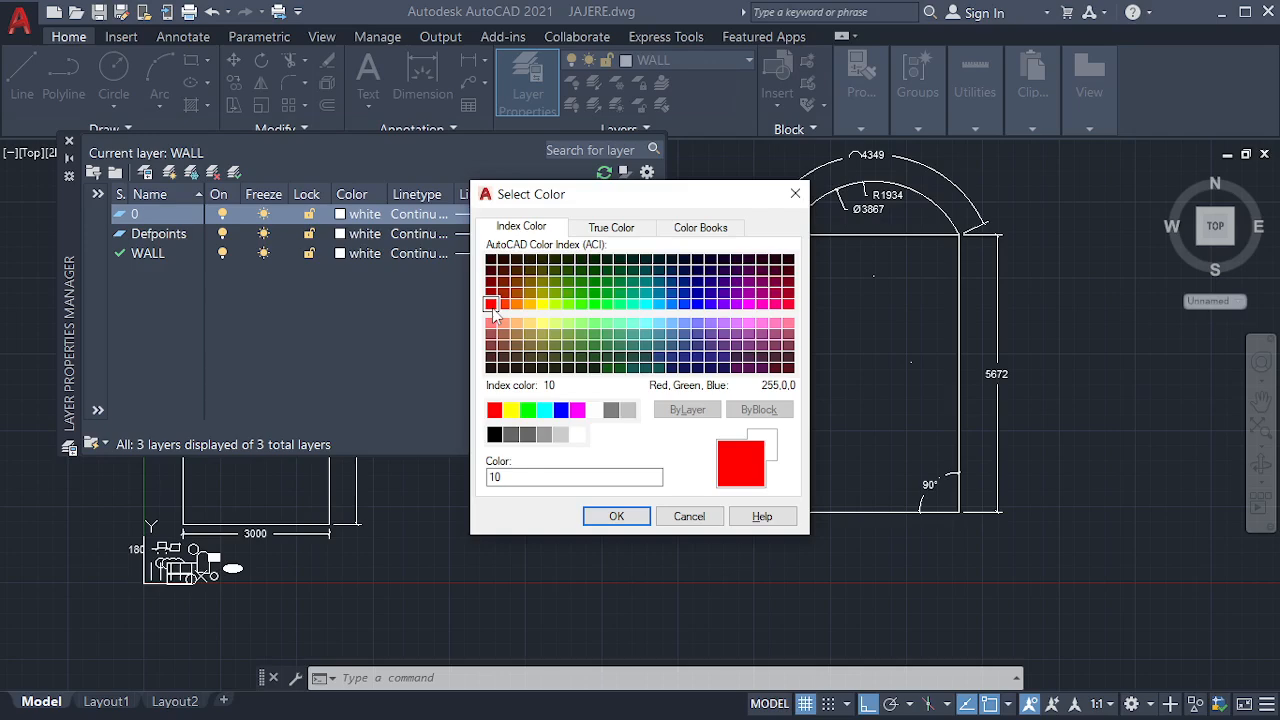
left_click(616, 516)
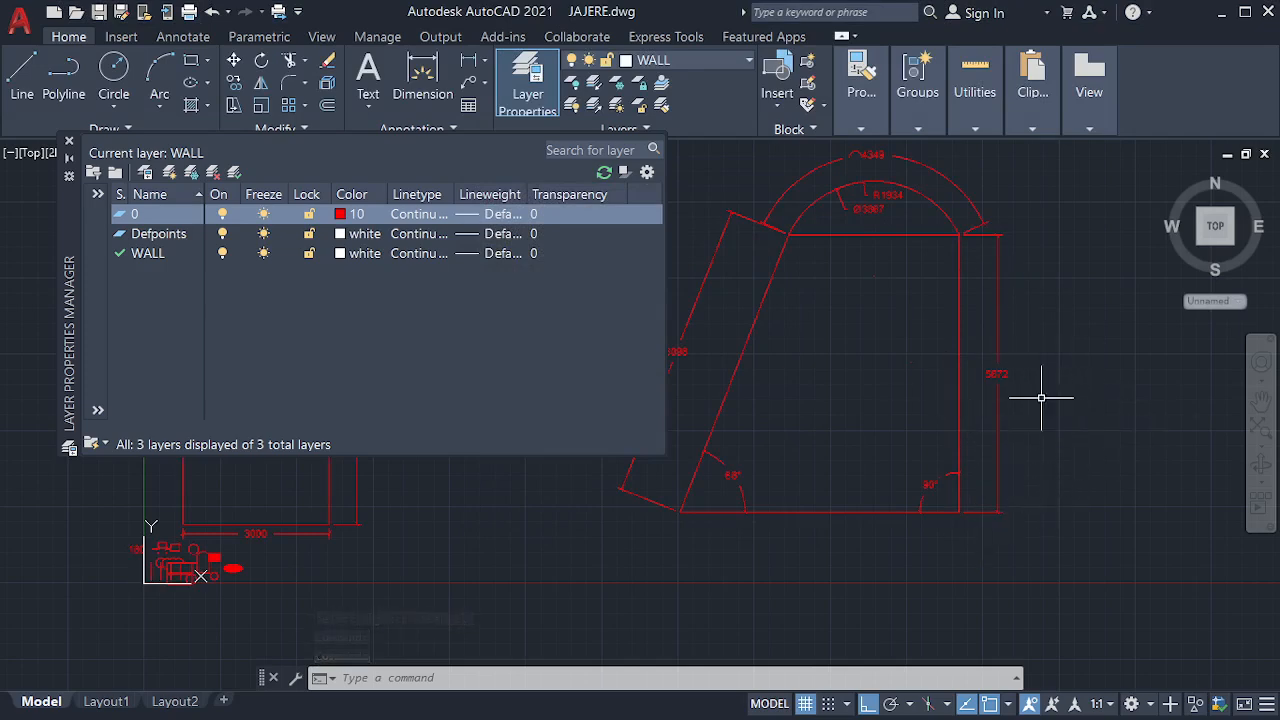
Load the DASHED linetype from acad.lin and assign it to layer 0
left_click(433, 221)
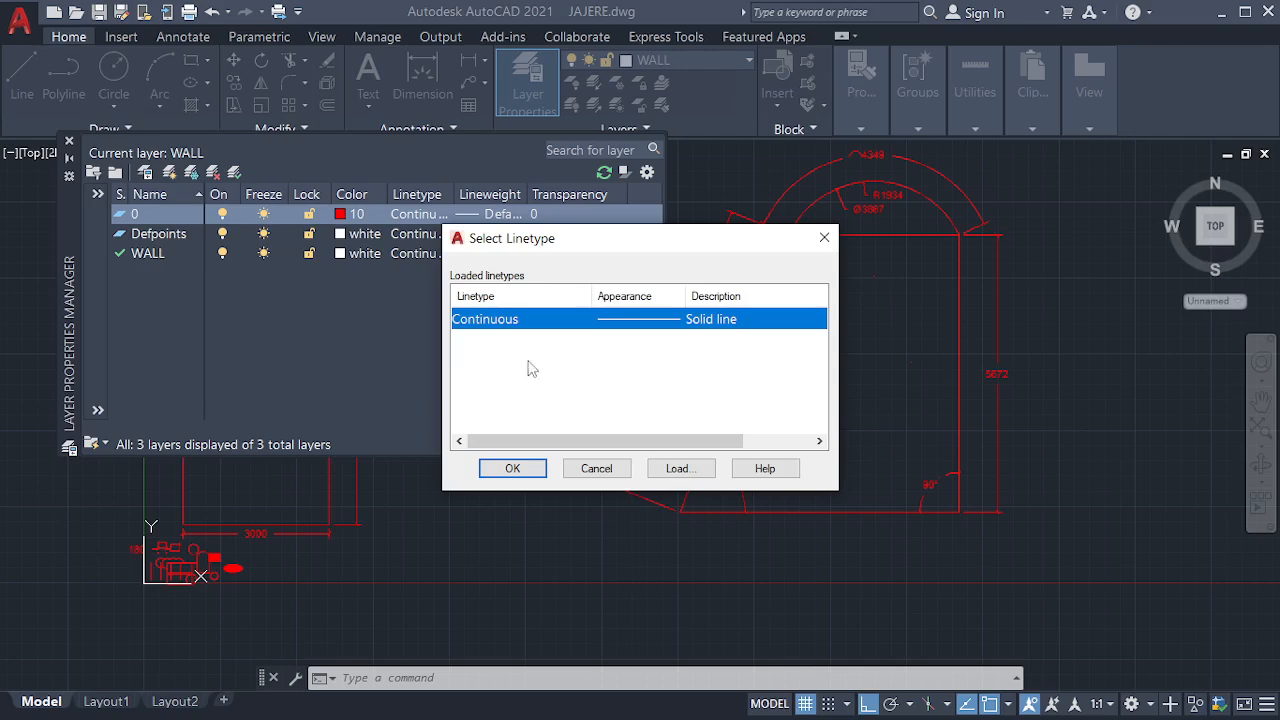
left_click(680, 468)
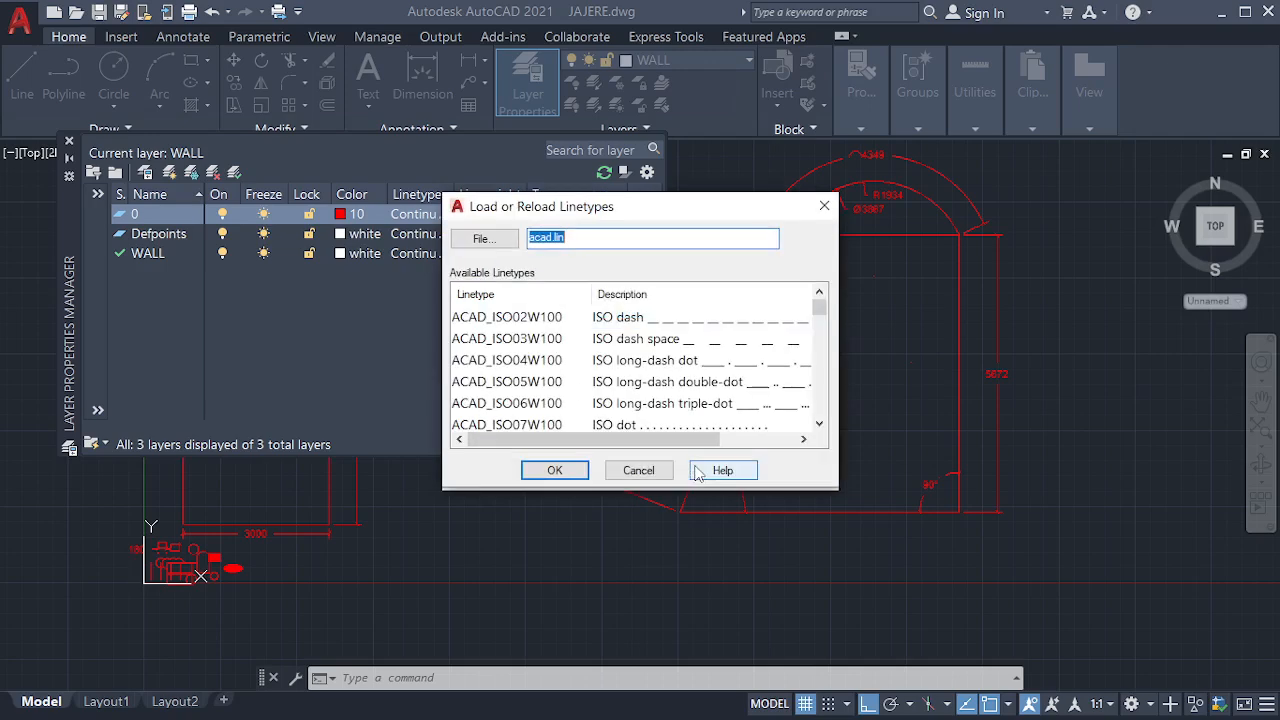
scroll(665, 348, "down", 3)
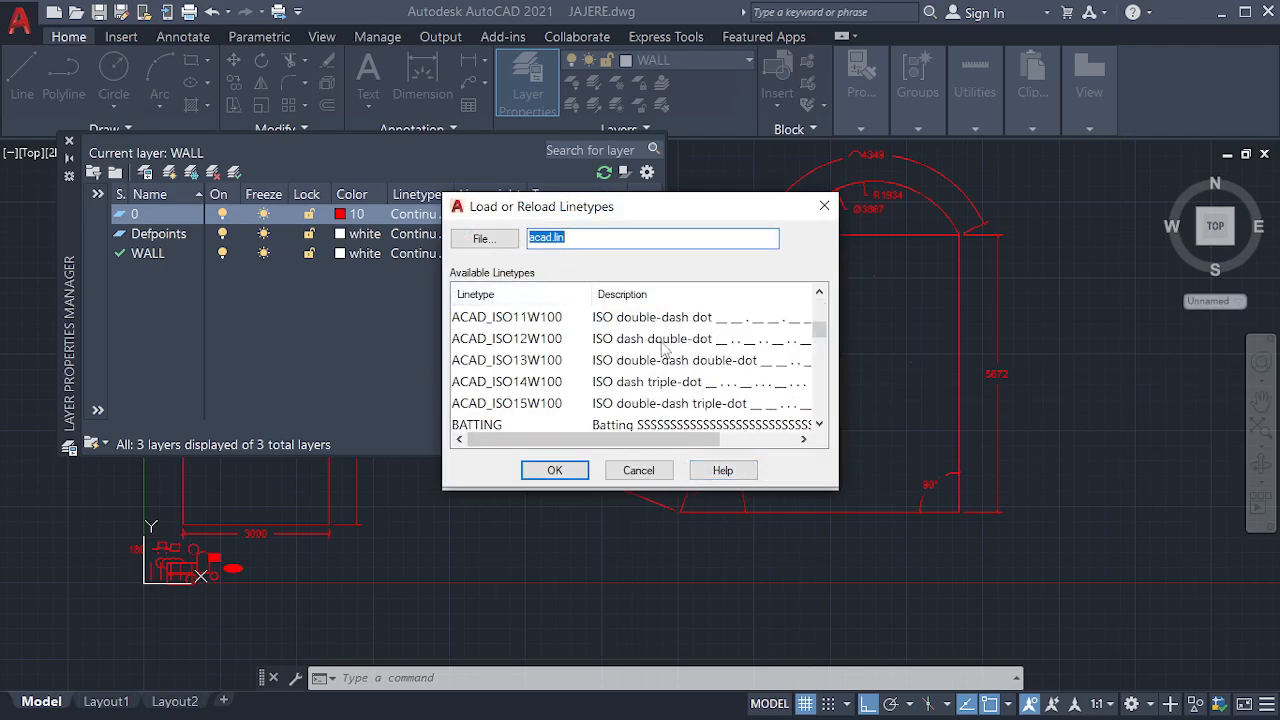
scroll(658, 344, "down", 1)
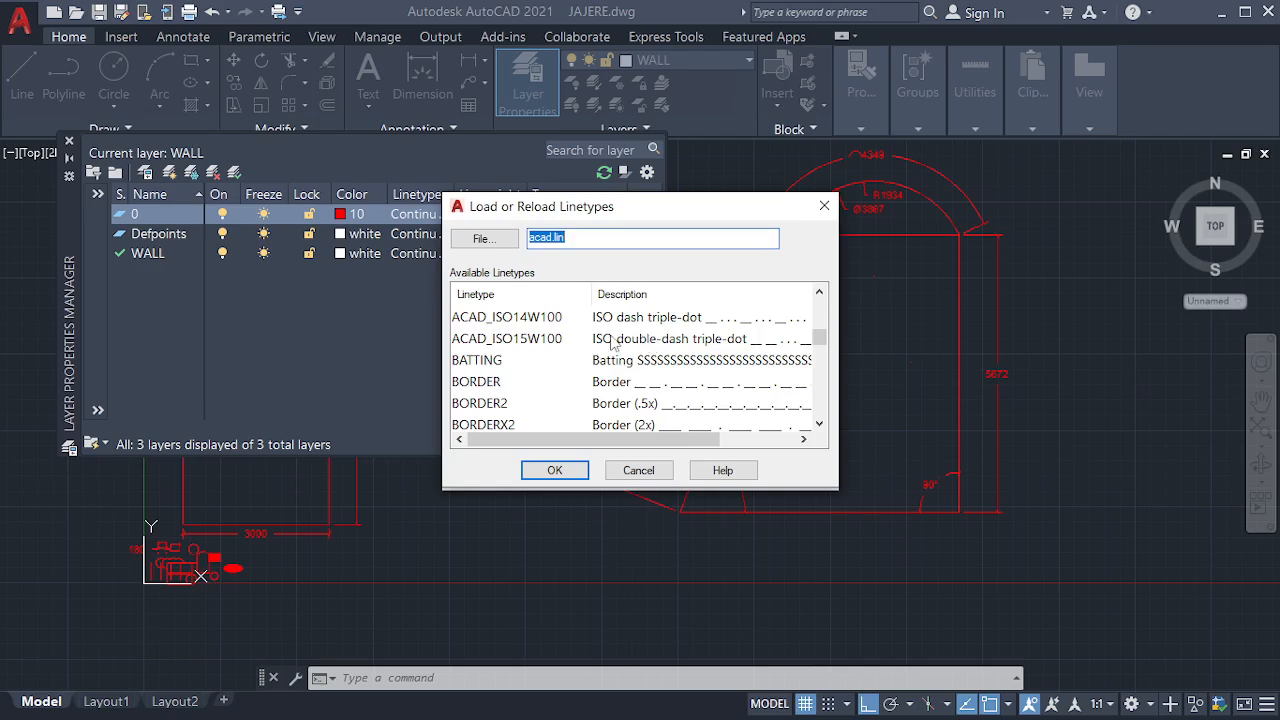
scroll(626, 344, "down", 4)
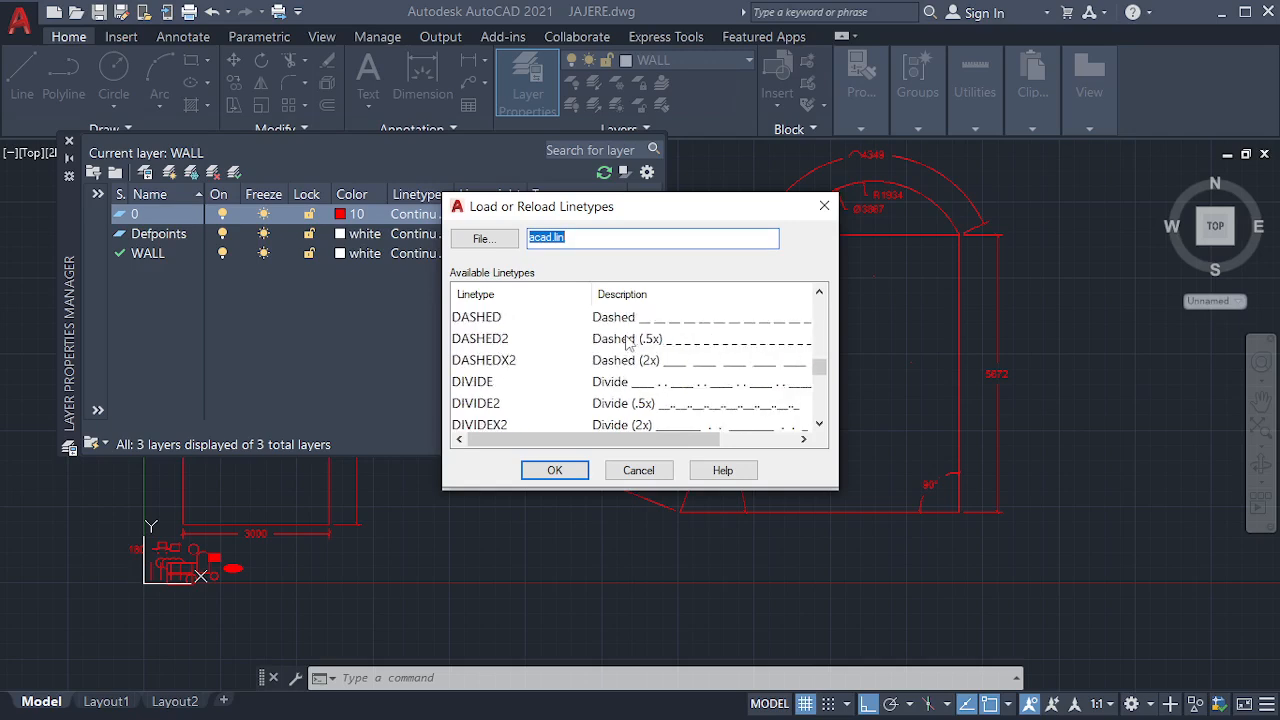
left_click(617, 318)
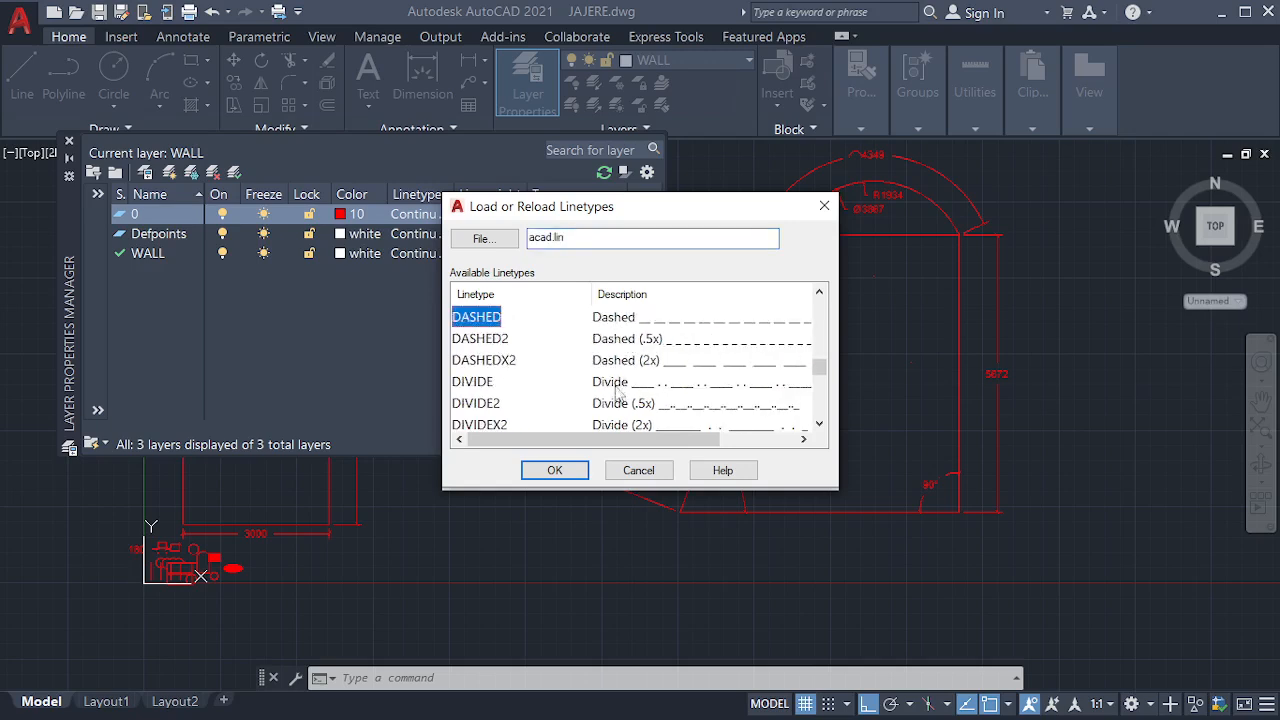
left_click(555, 471)
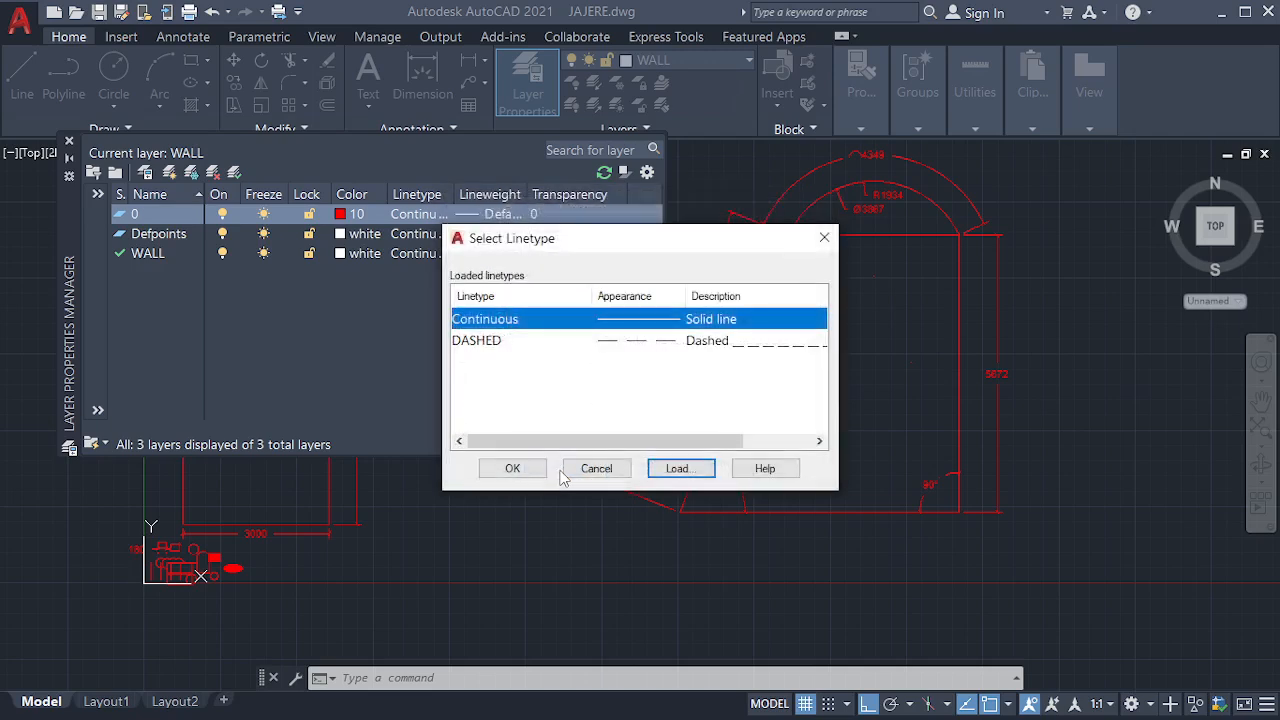
left_click(639, 345)
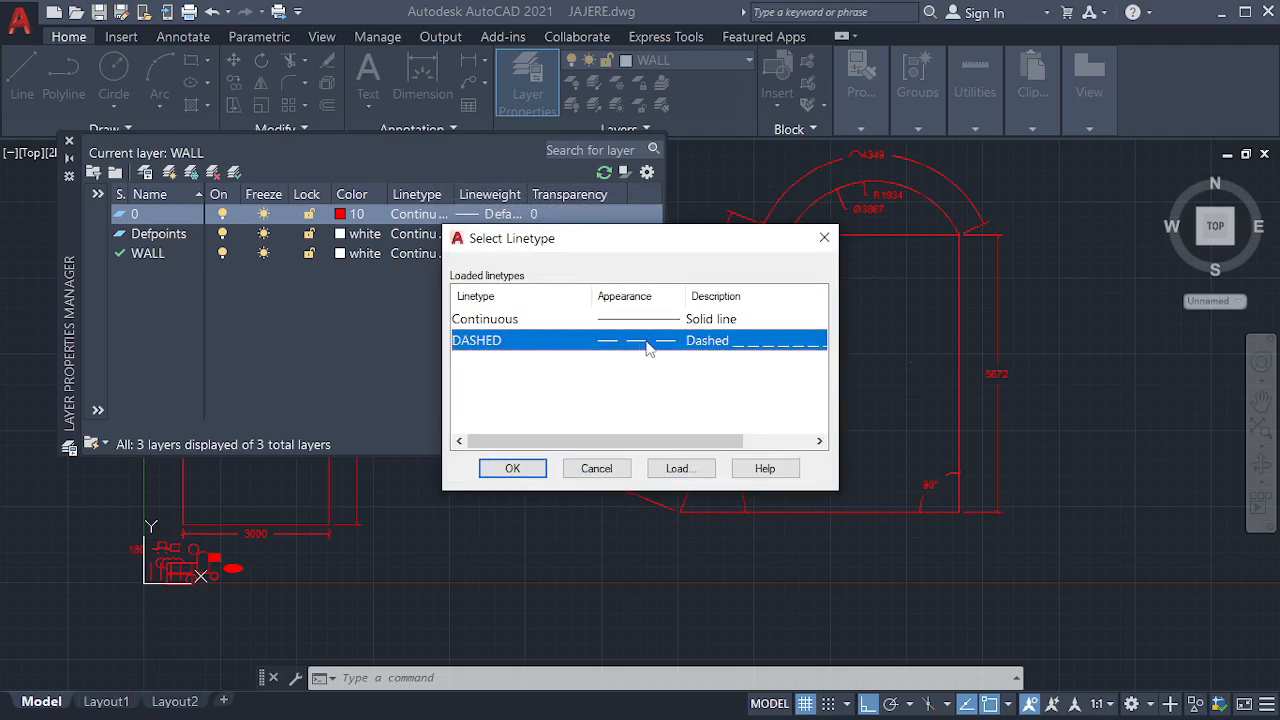
left_click(512, 469)
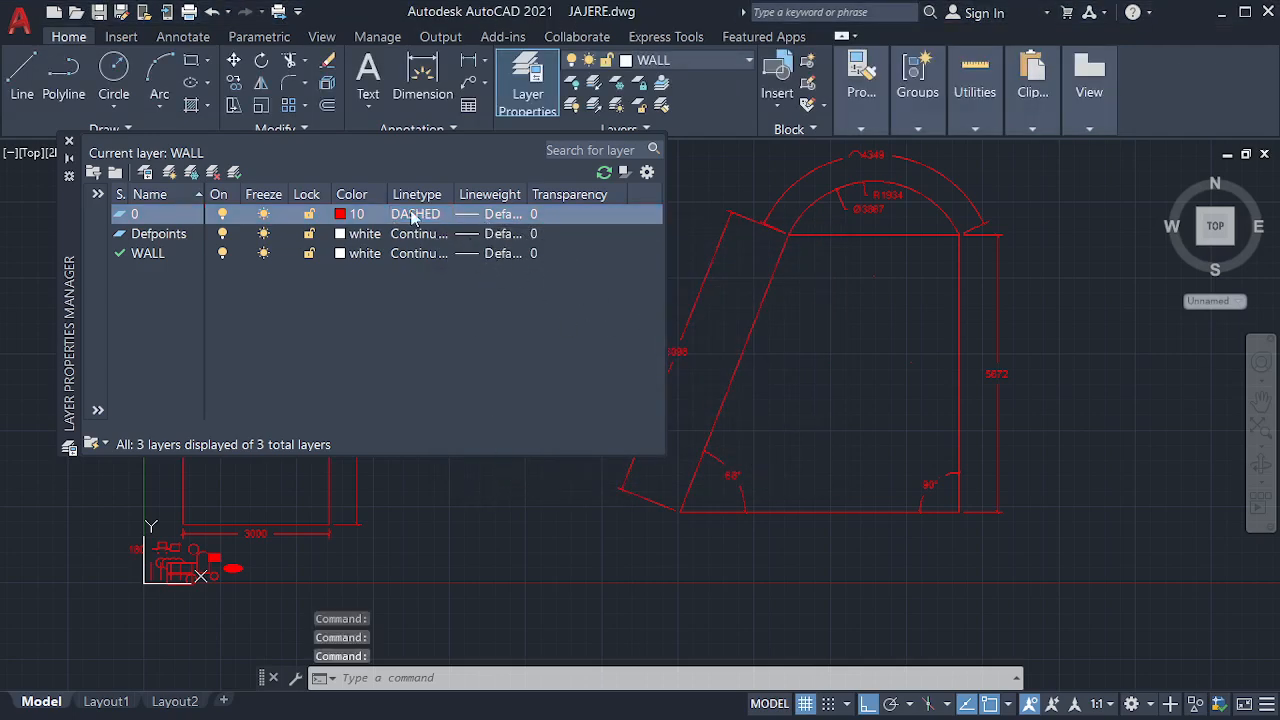
Leave layer 0's lineweight choices without a change and set its linetype back to Continuous
left_click(488, 212)
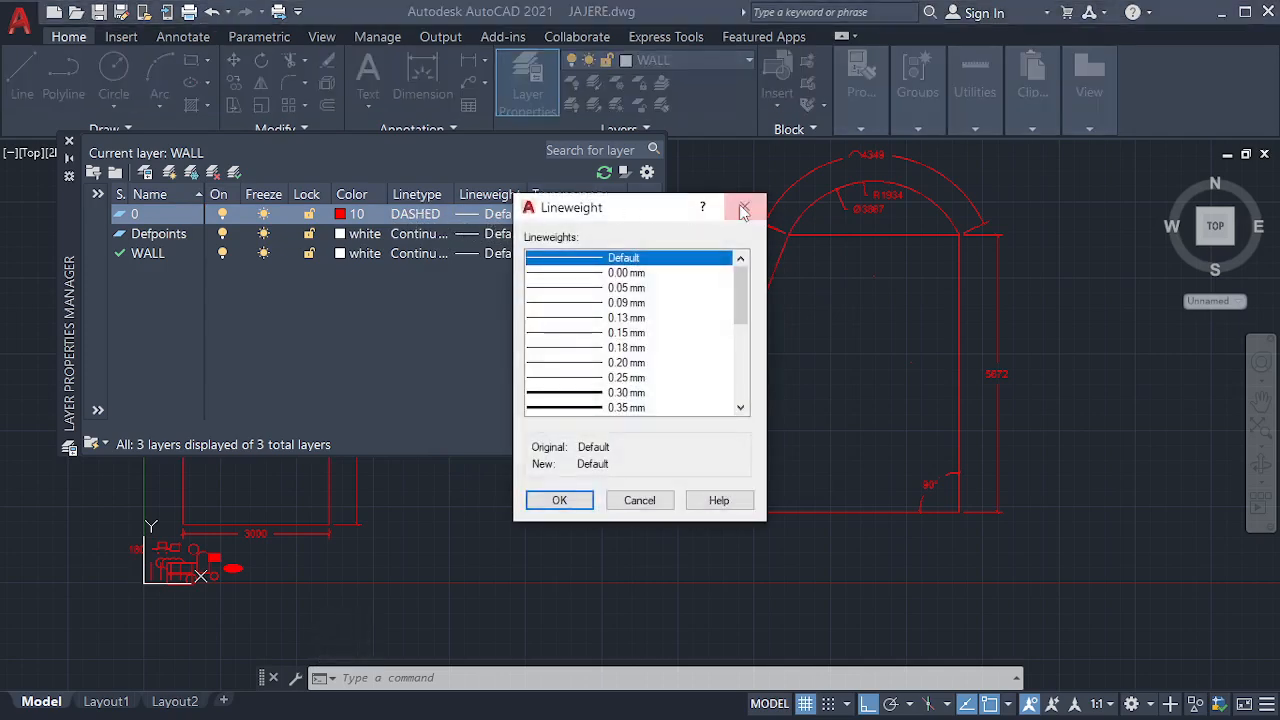
left_click(741, 208)
left_click(440, 215)
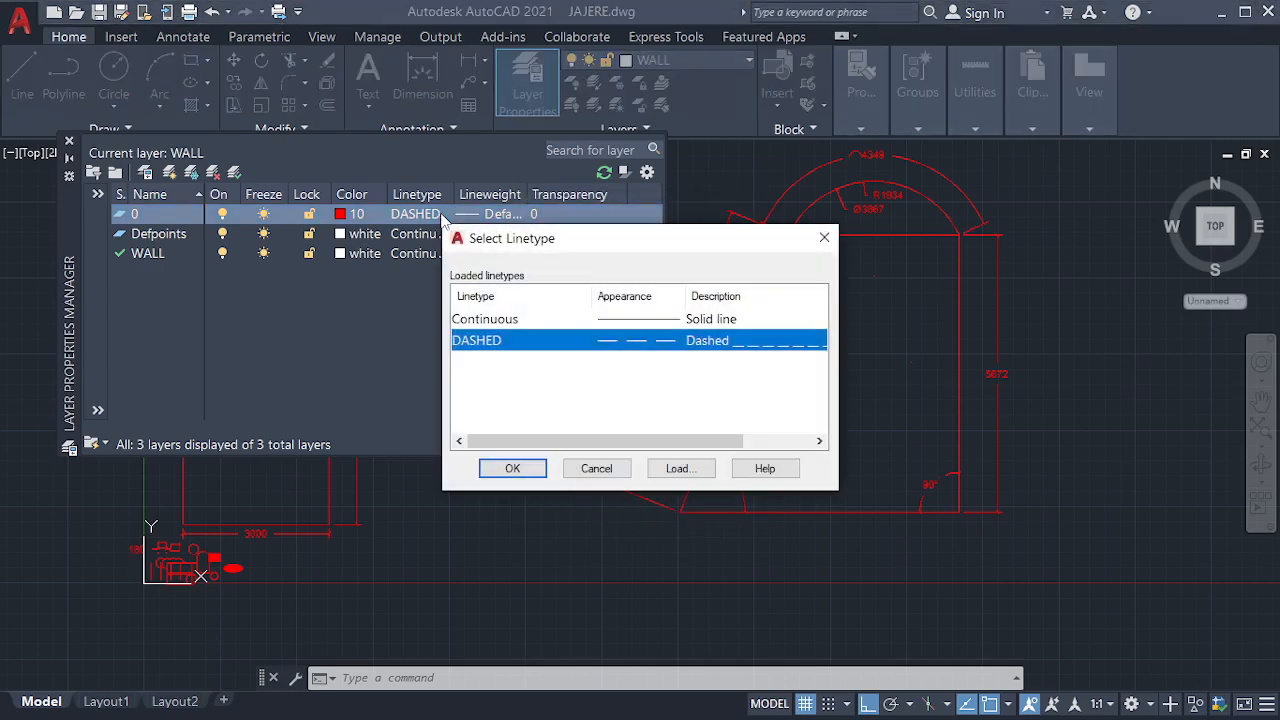
left_click(560, 318)
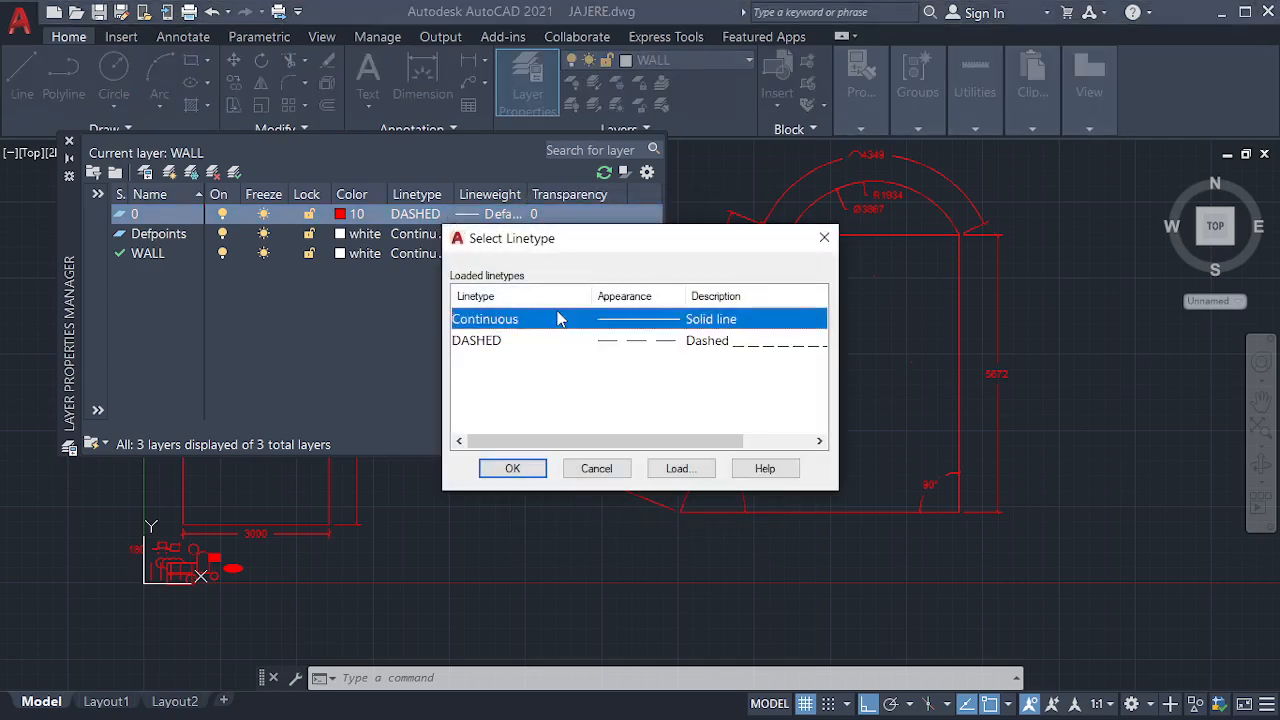
left_click(512, 468)
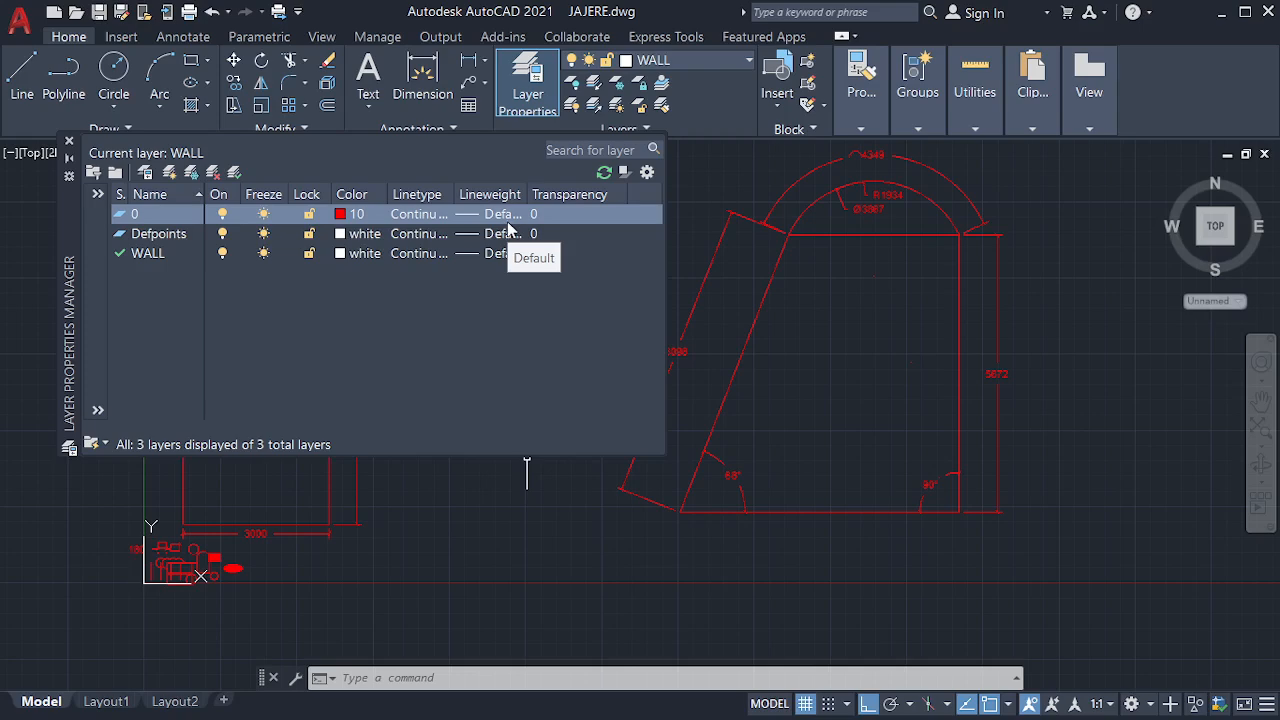
Examine the lineweights available for layer 0, keep Default, and close the layer manager
left_click(506, 218)
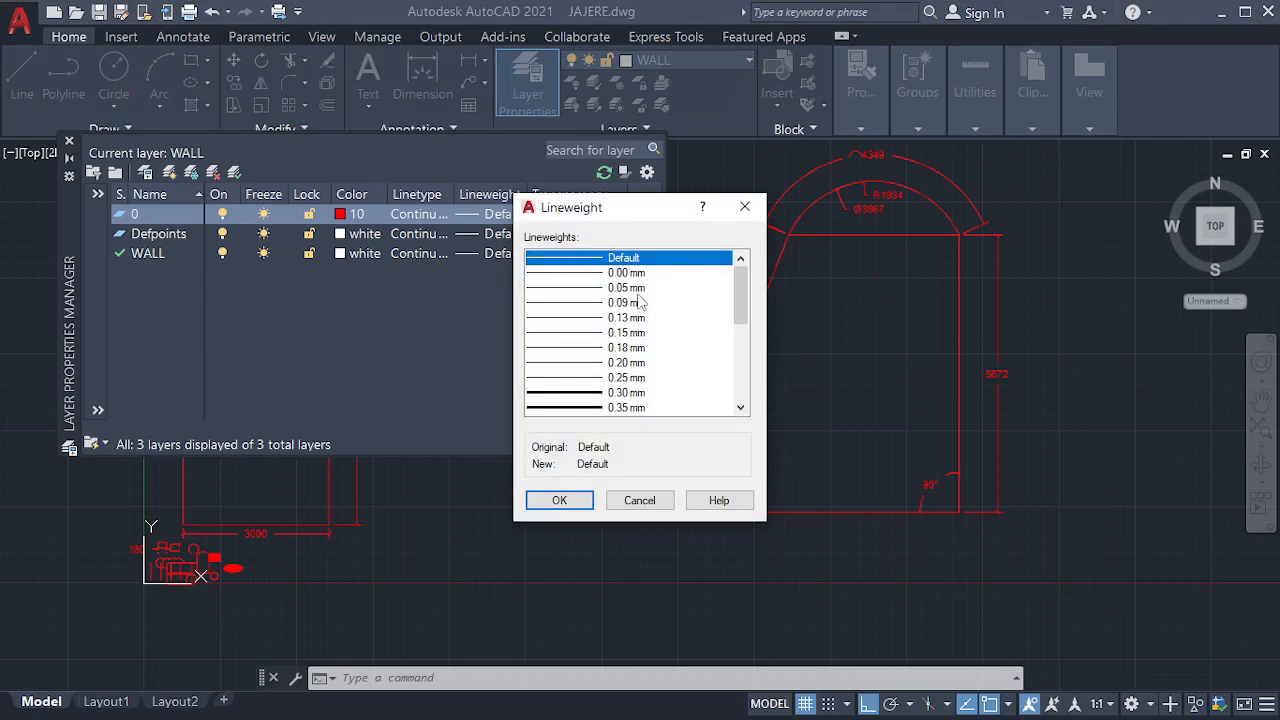
scroll(641, 303, "down", 5)
scroll(638, 306, "up", 5)
scroll(640, 305, "down", 5)
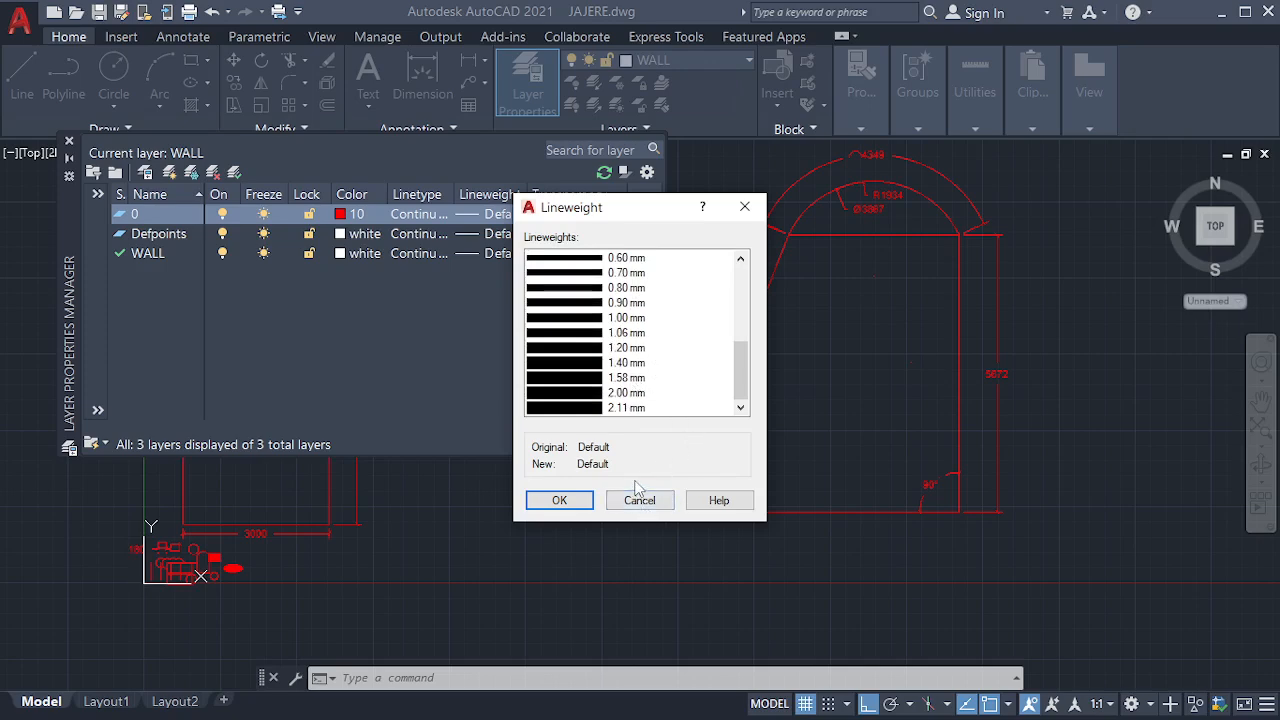
left_click(589, 502)
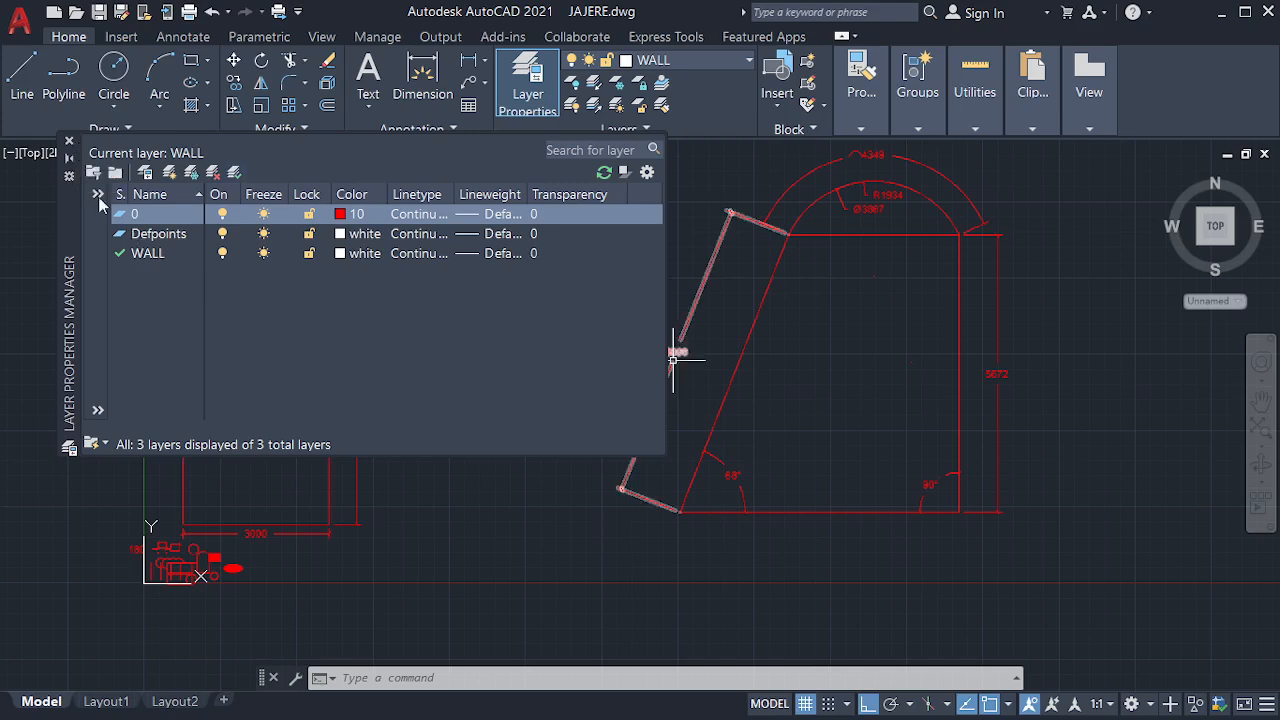
left_click(69, 141)
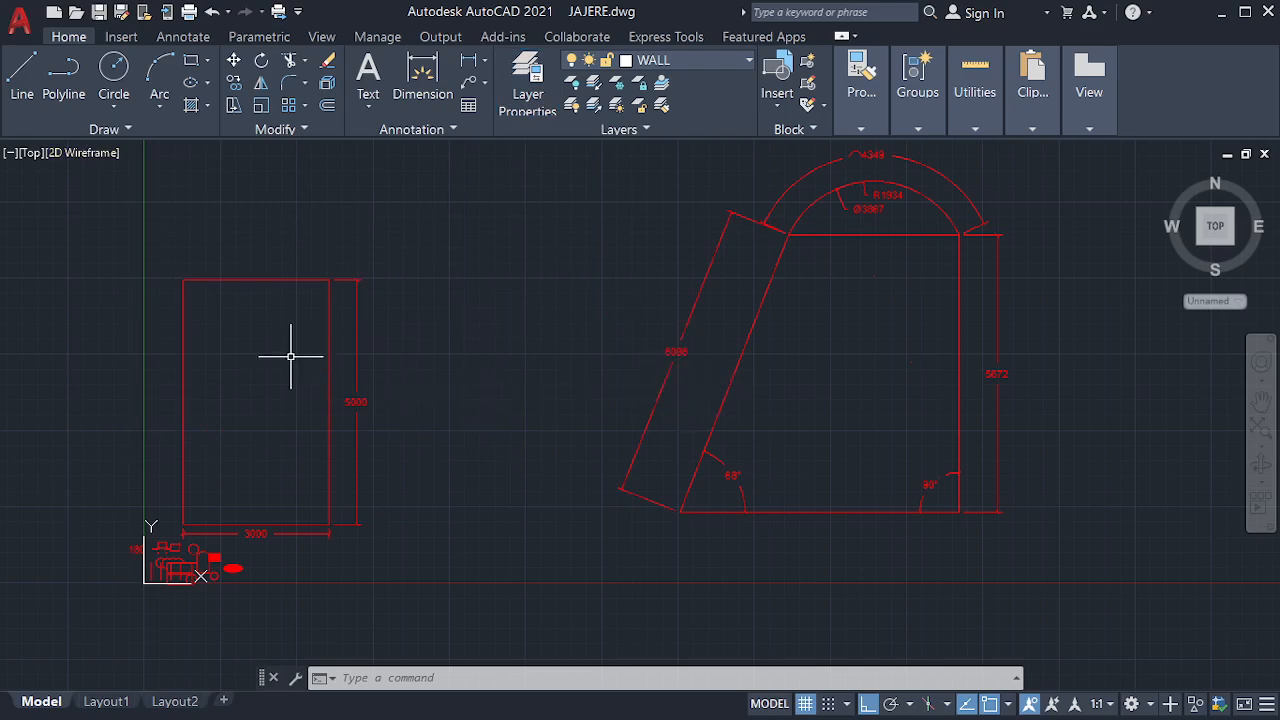
Move the four-sided outline beneath the arch to the WALL layer and clear the selection
left_click(819, 310)
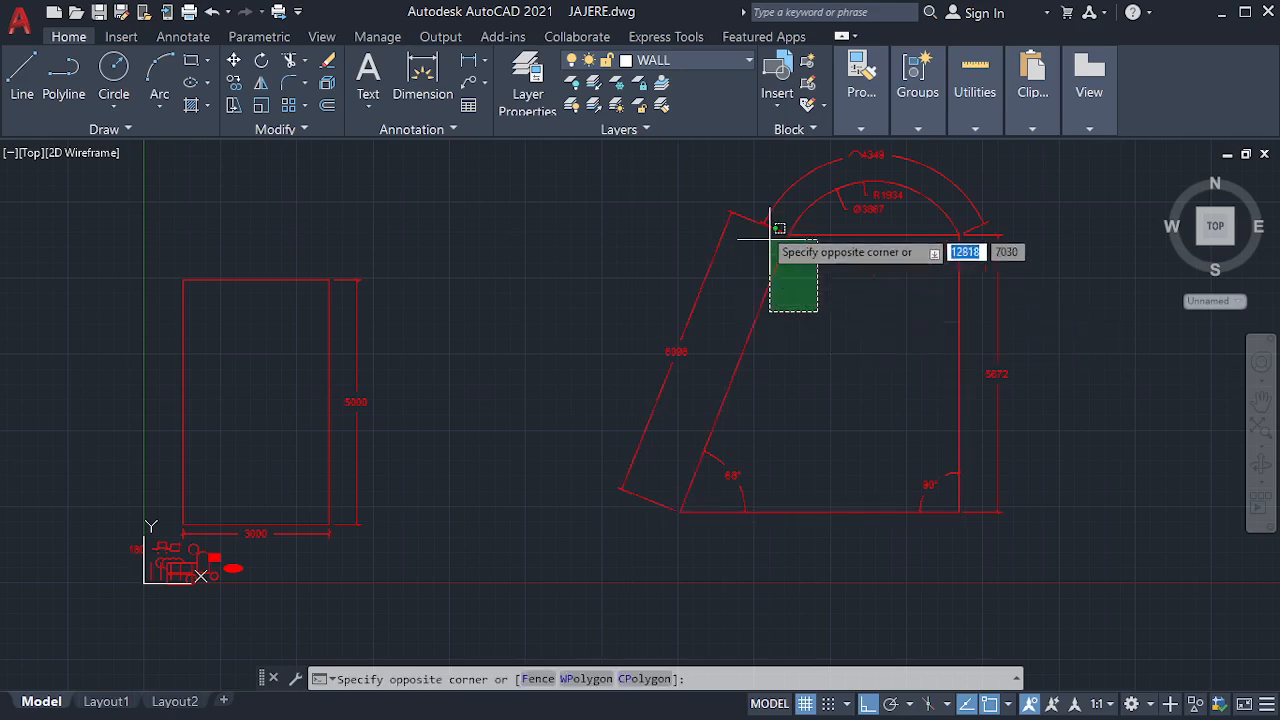
left_click(745, 291)
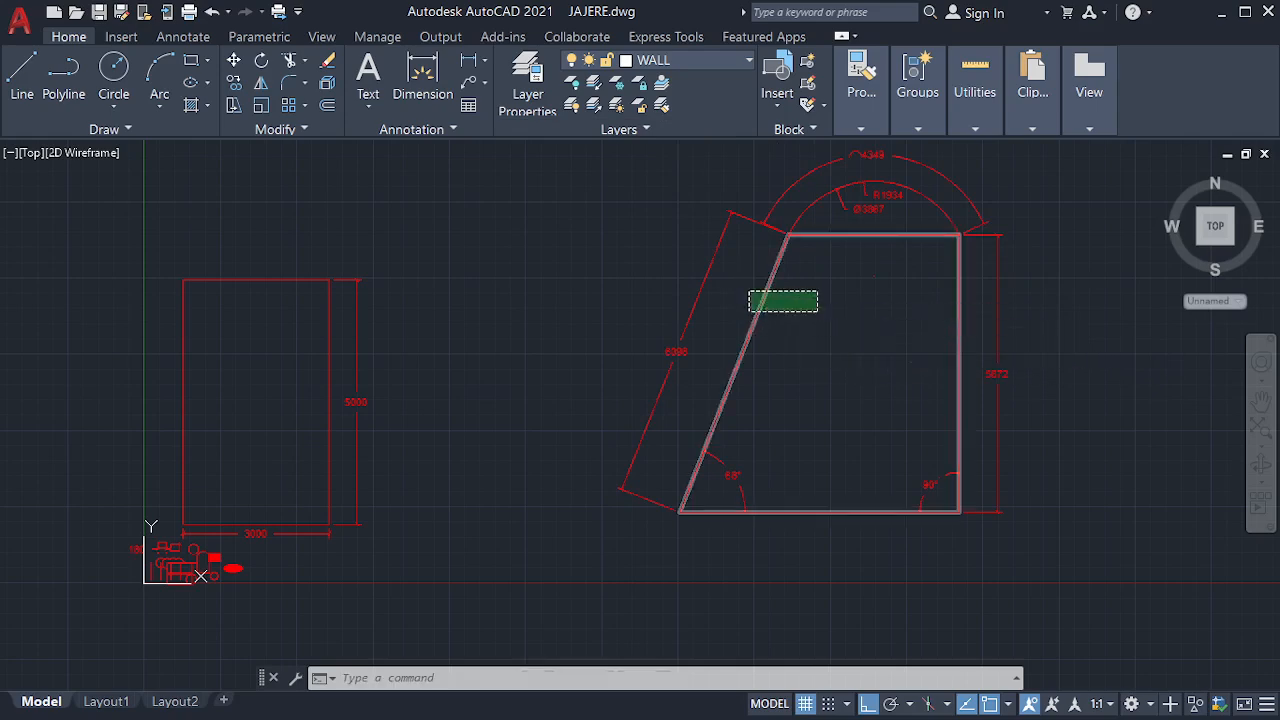
left_click(694, 64)
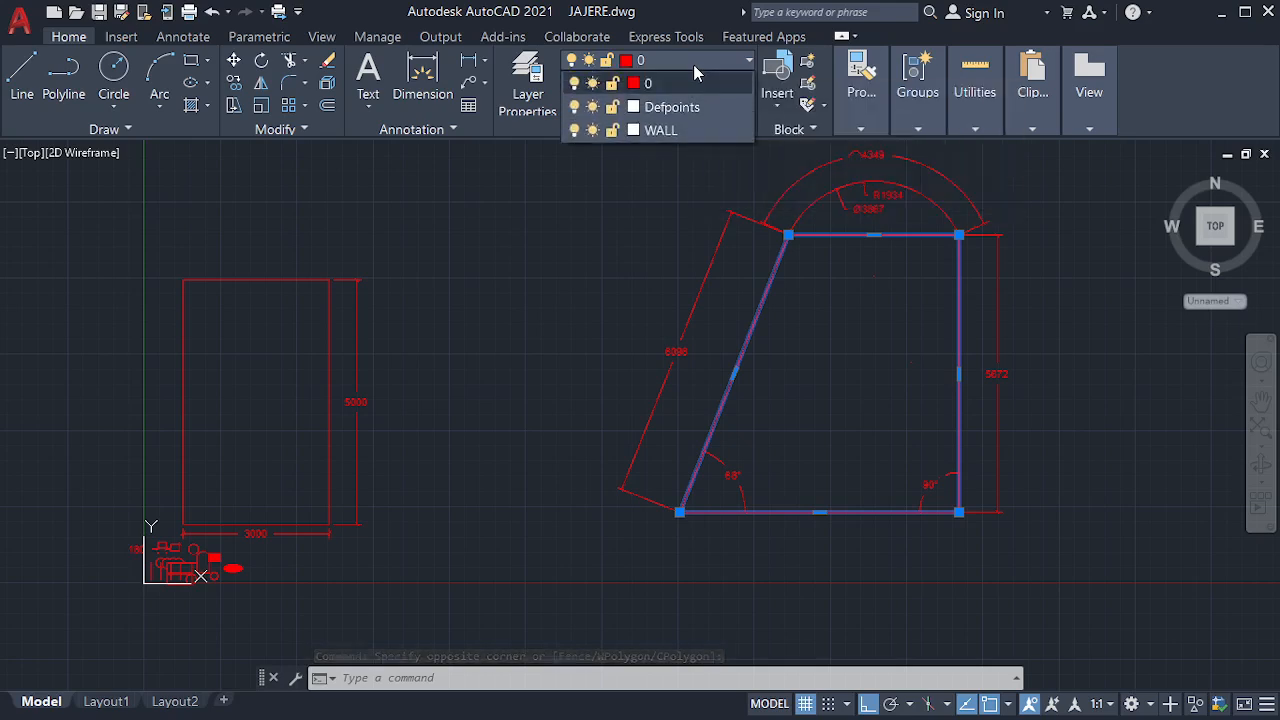
left_click(700, 130)
left_click(672, 200)
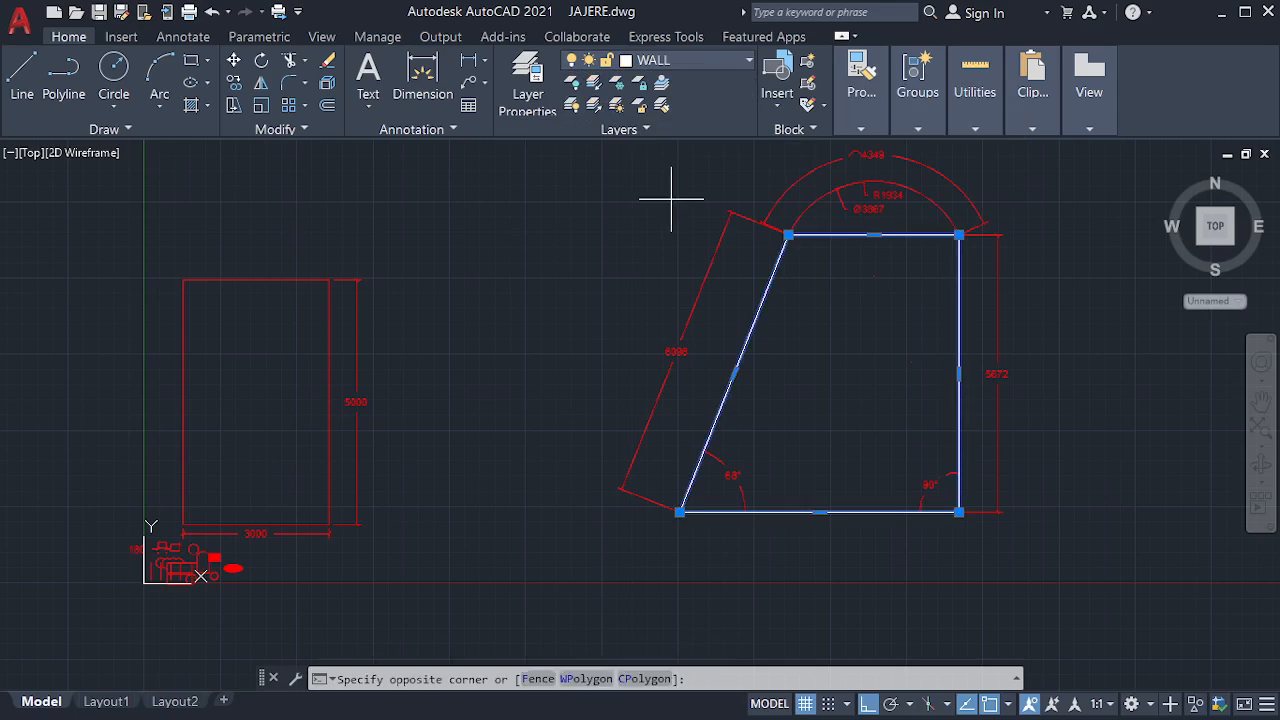
left_click(648, 211)
key("Escape")
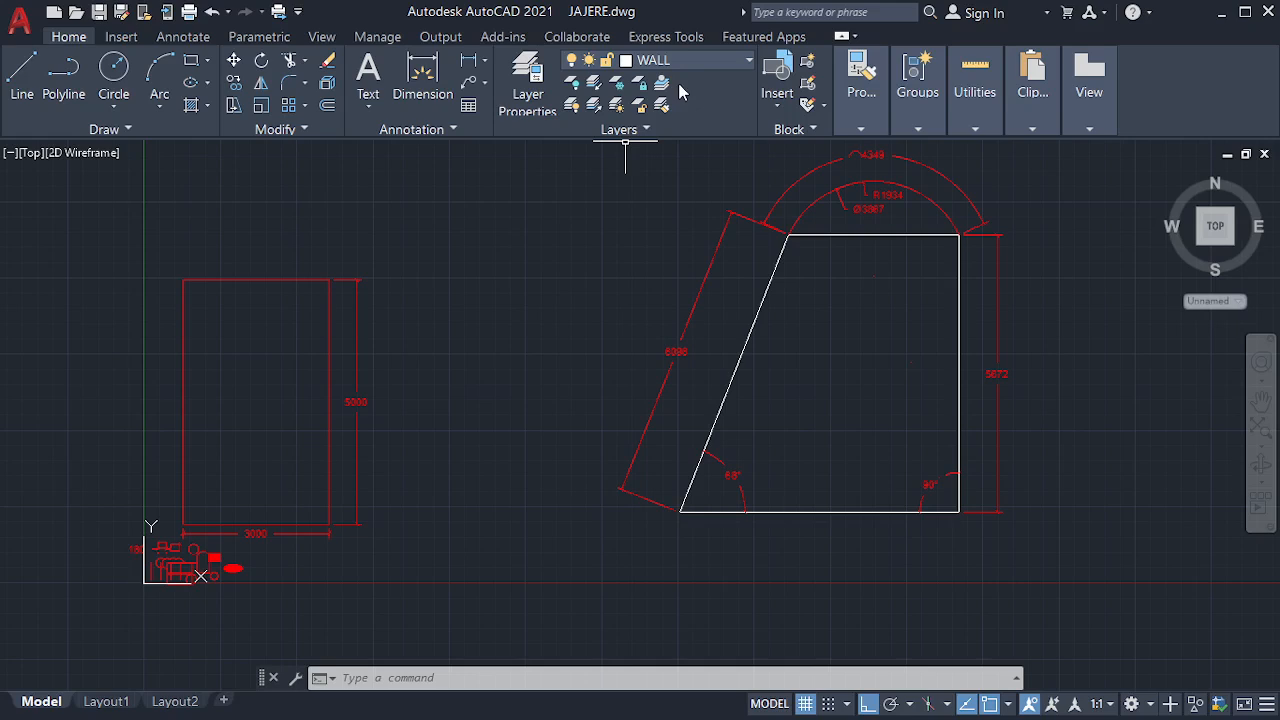
left_click(630, 135)
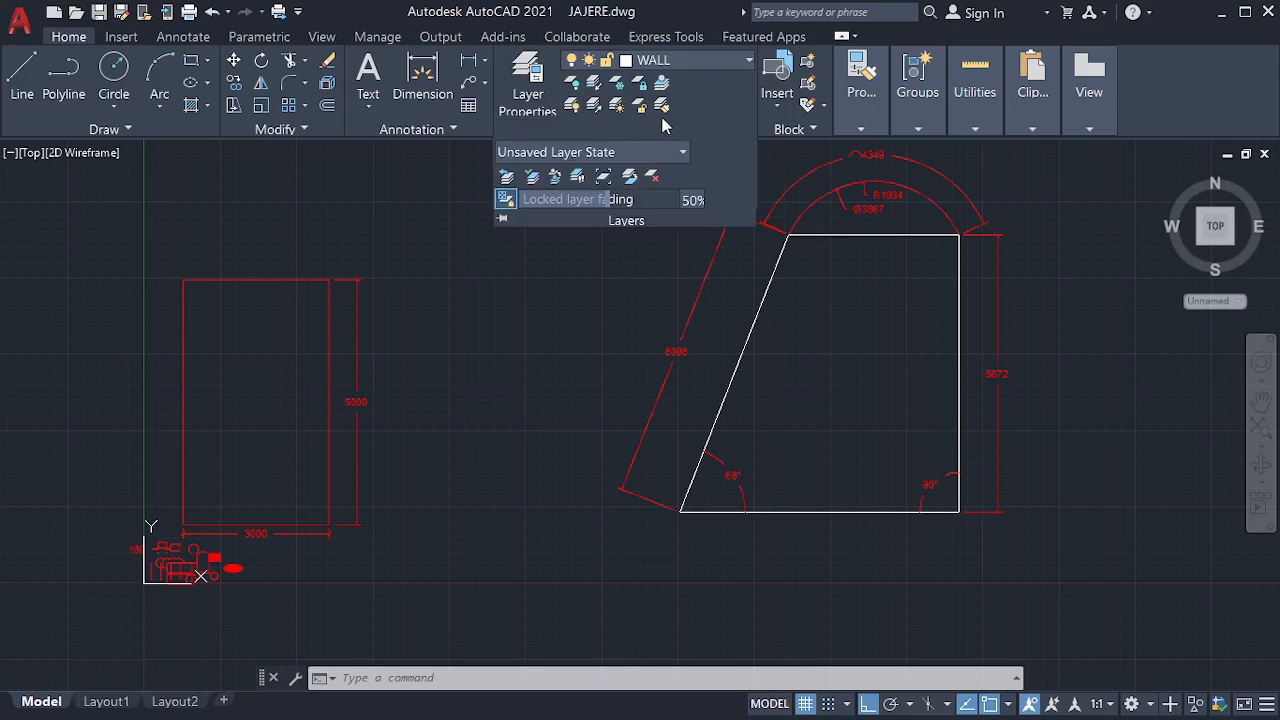
left_click(605, 248)
left_click(568, 284)
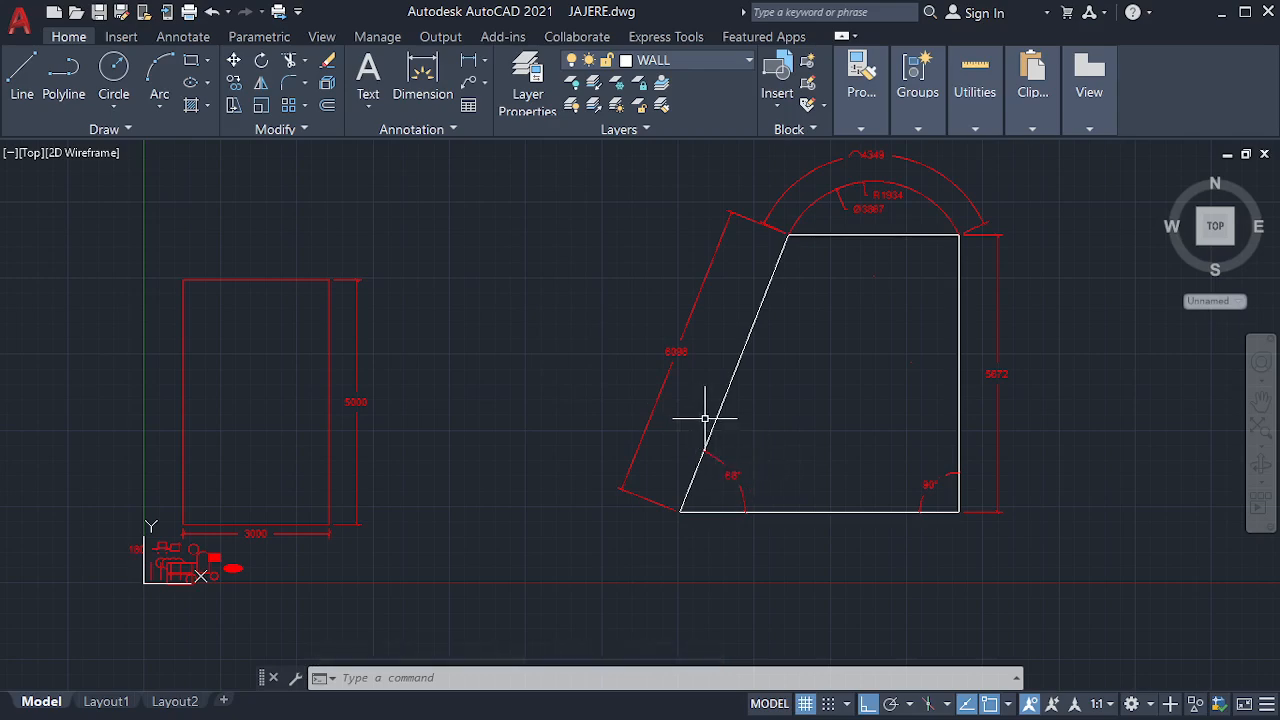
key("super")
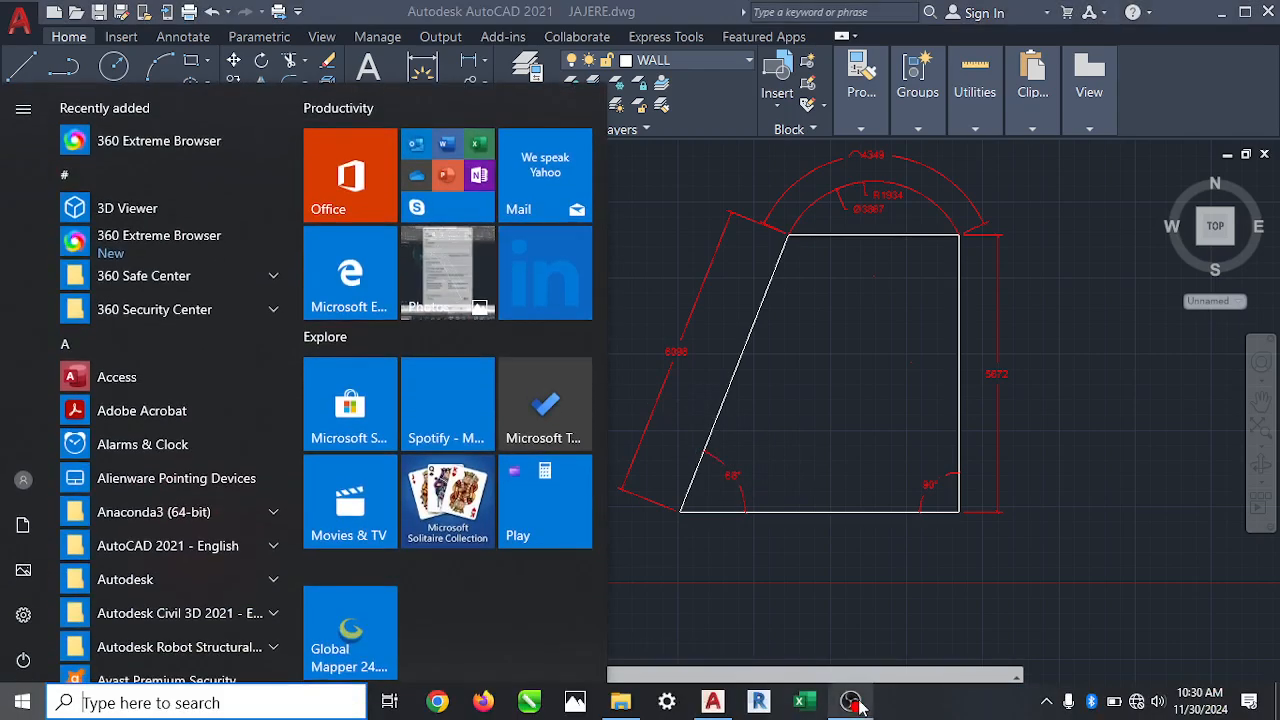
mouse_move(855, 703)
left_click(900, 608)
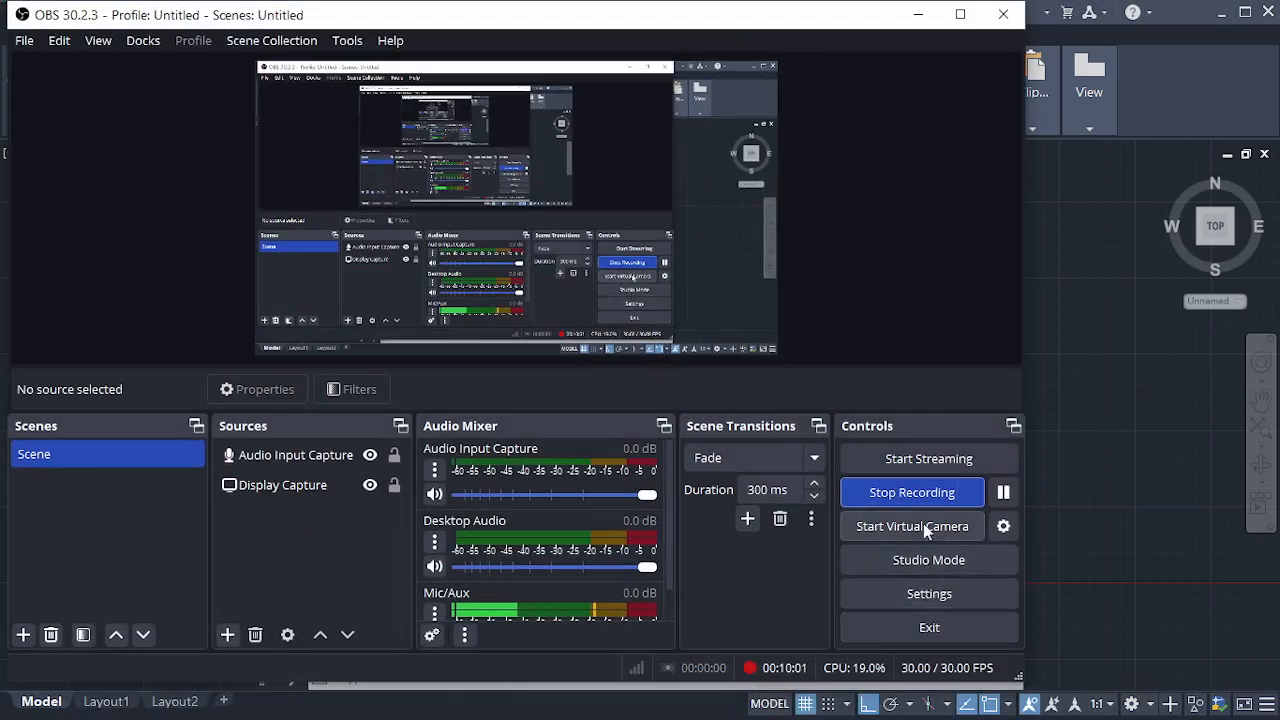